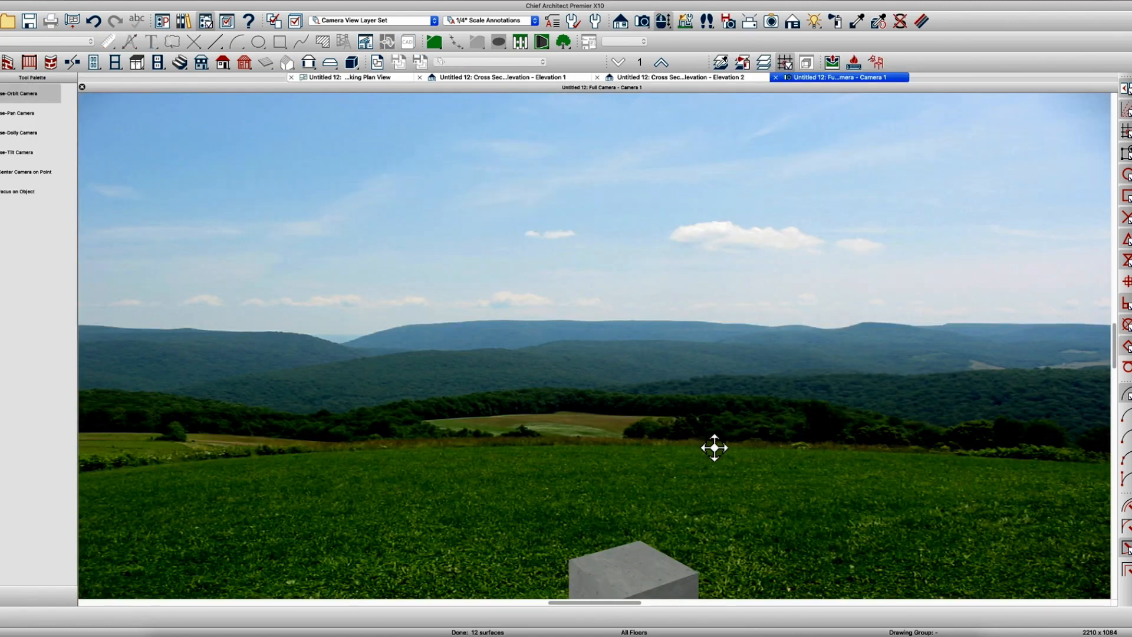
- Remove the Rolling Hills backdrop from the full camera view and set its background color to Silver
{"action": "left_click_drag", "start_coordinate": [714, 447], "coordinate": [713, 568]}
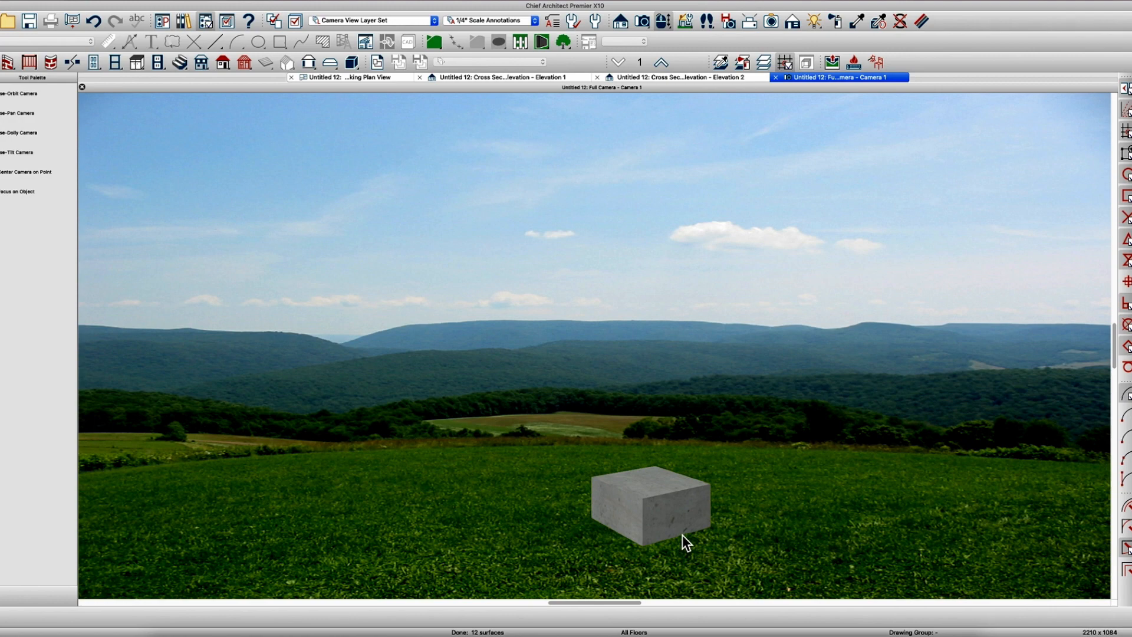
{"action": "double_click", "coordinate": [692, 107]}
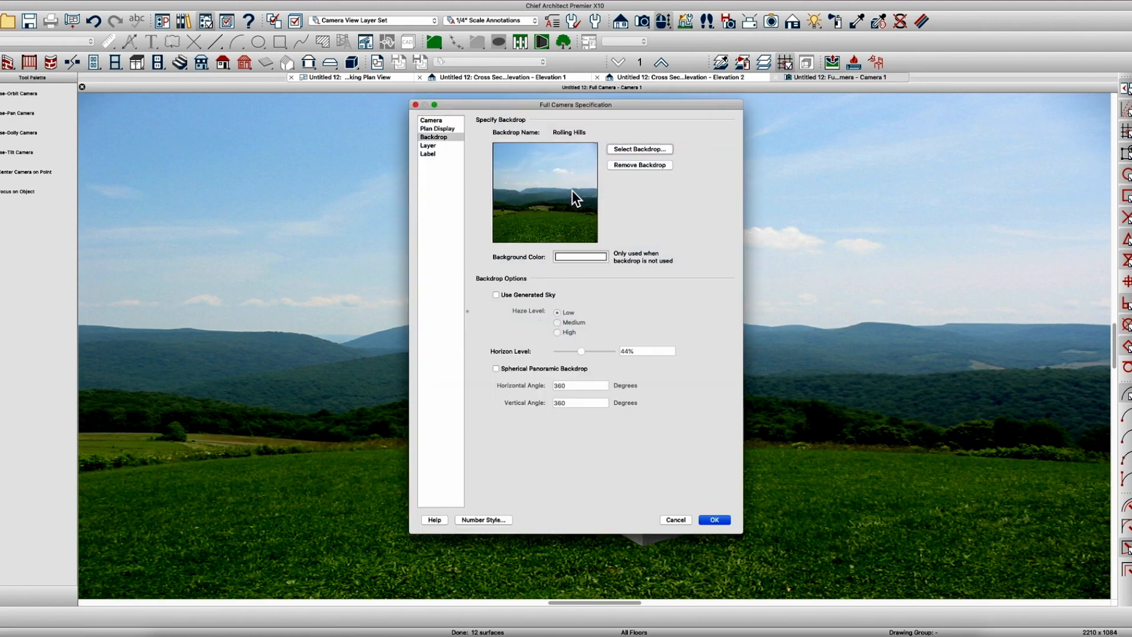
{"action": "left_click", "coordinate": [637, 167]}
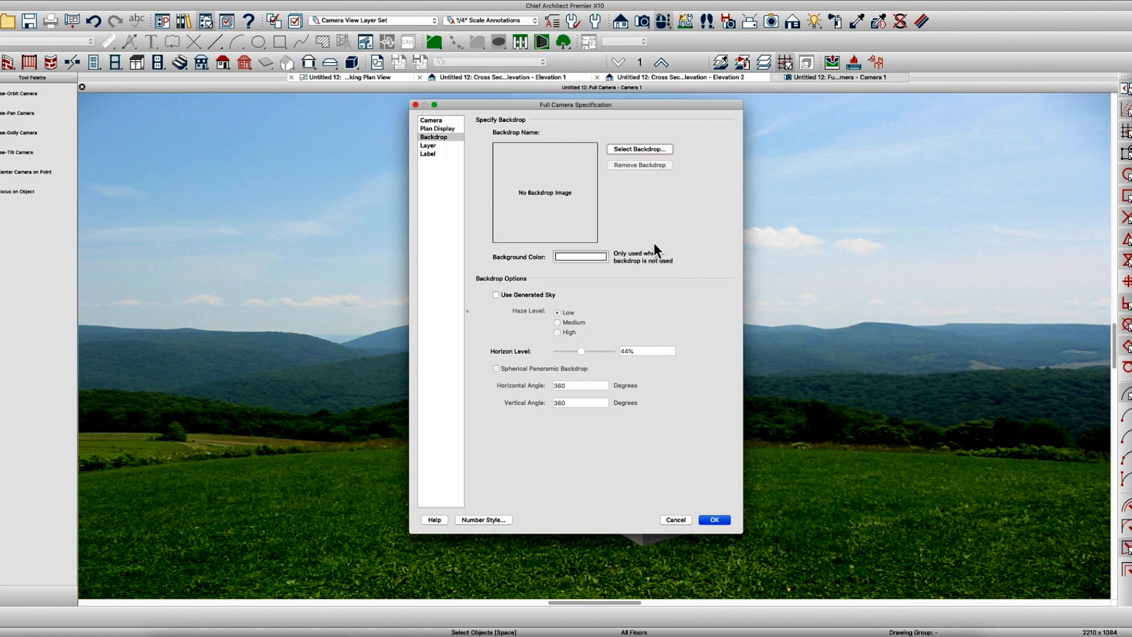
{"action": "left_click", "coordinate": [562, 259]}
{"action": "left_click", "coordinate": [375, 230]}
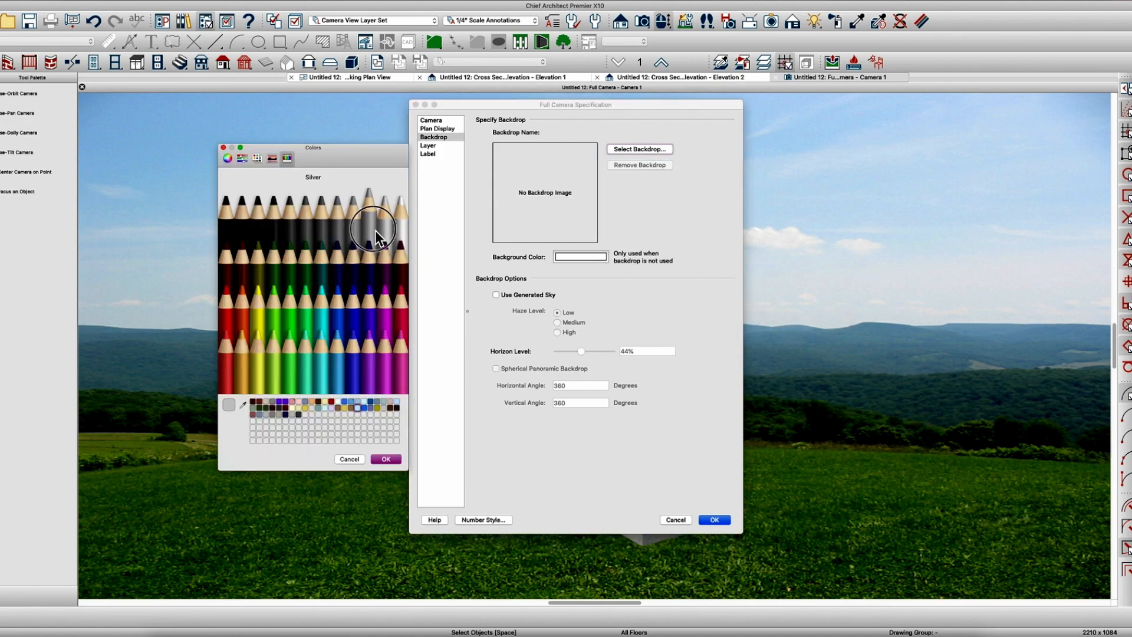
{"action": "left_click", "coordinate": [386, 459]}
{"action": "left_click", "coordinate": [717, 520]}
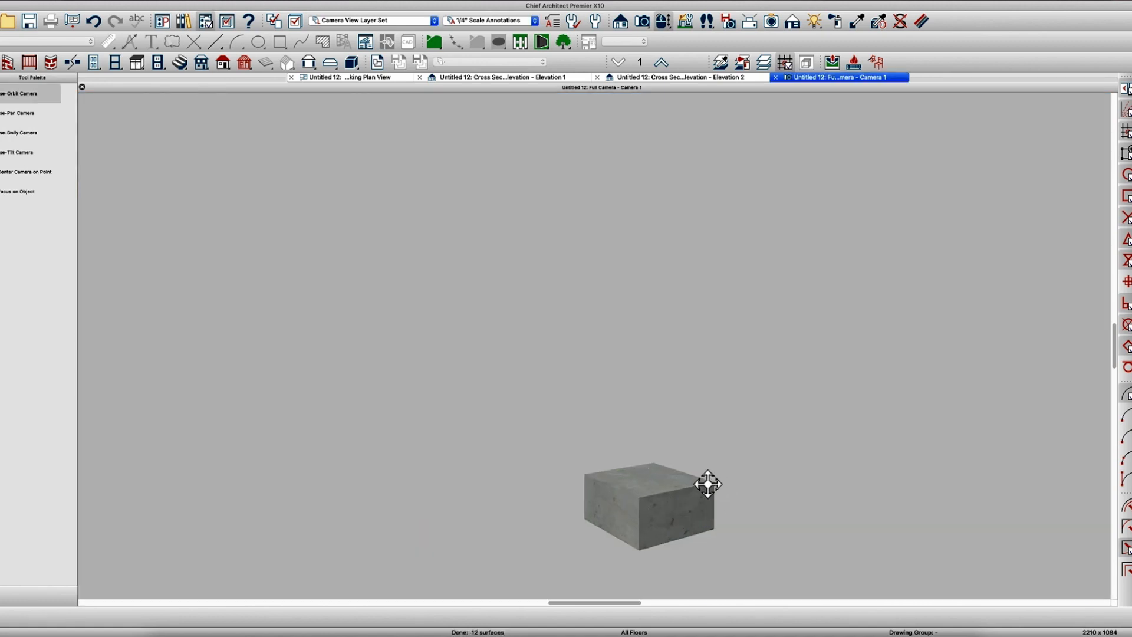
{"action": "left_click_drag", "start_coordinate": [675, 492], "coordinate": [649, 278]}
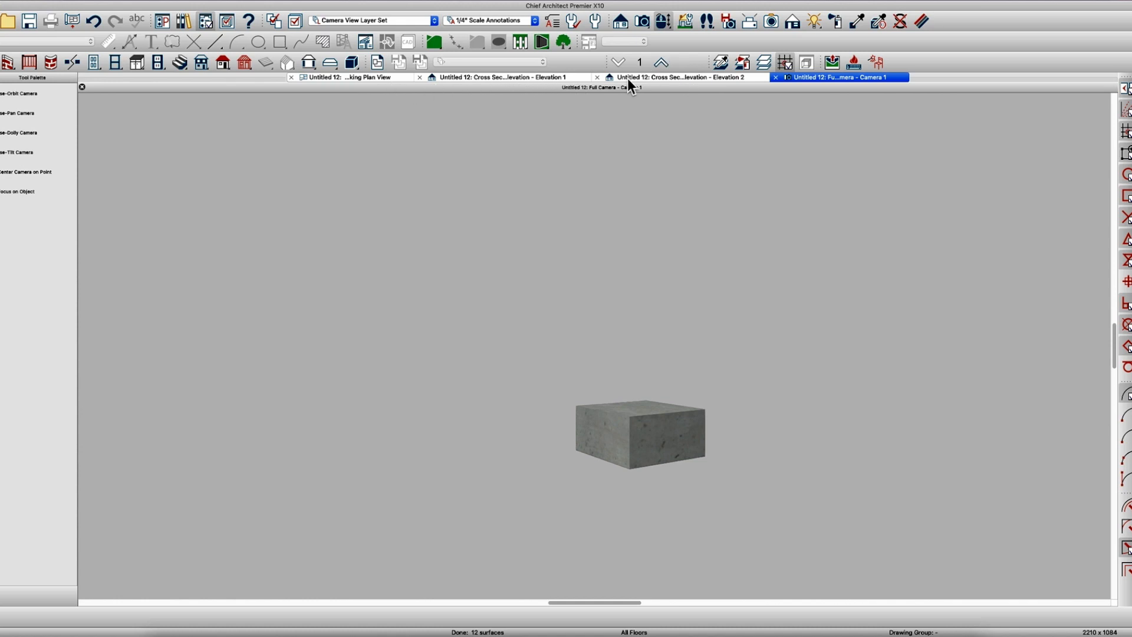
- In Elevation 1, draw a rectangular polyline 1 1/2" wide and 10" high beside the concrete box
{"action": "left_click", "coordinate": [367, 76]}
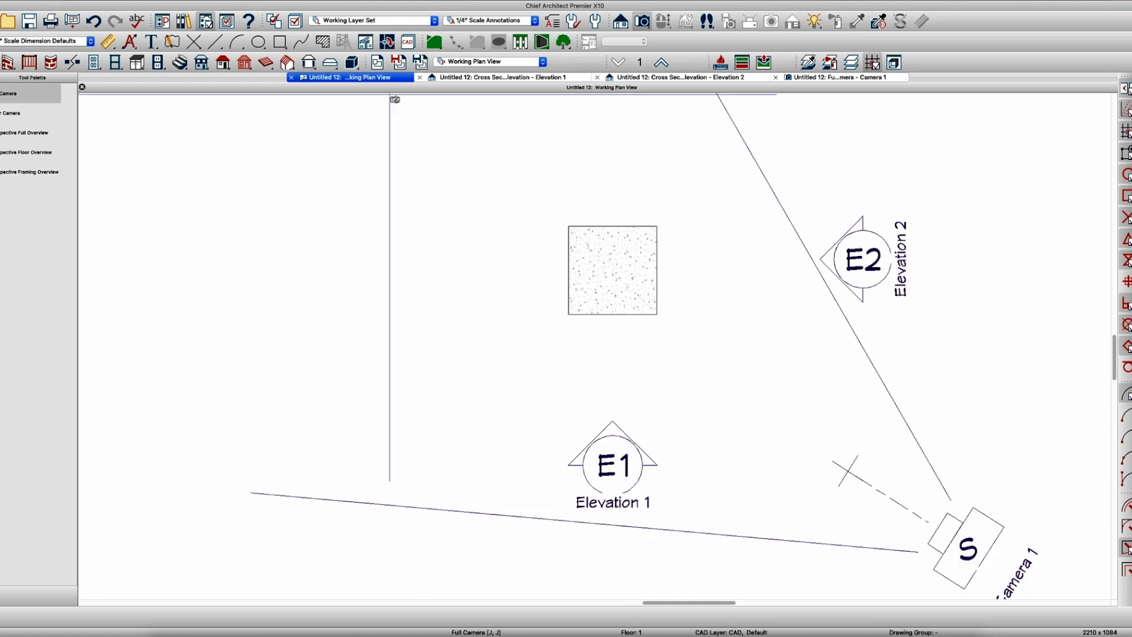
{"action": "double_click", "coordinate": [615, 462]}
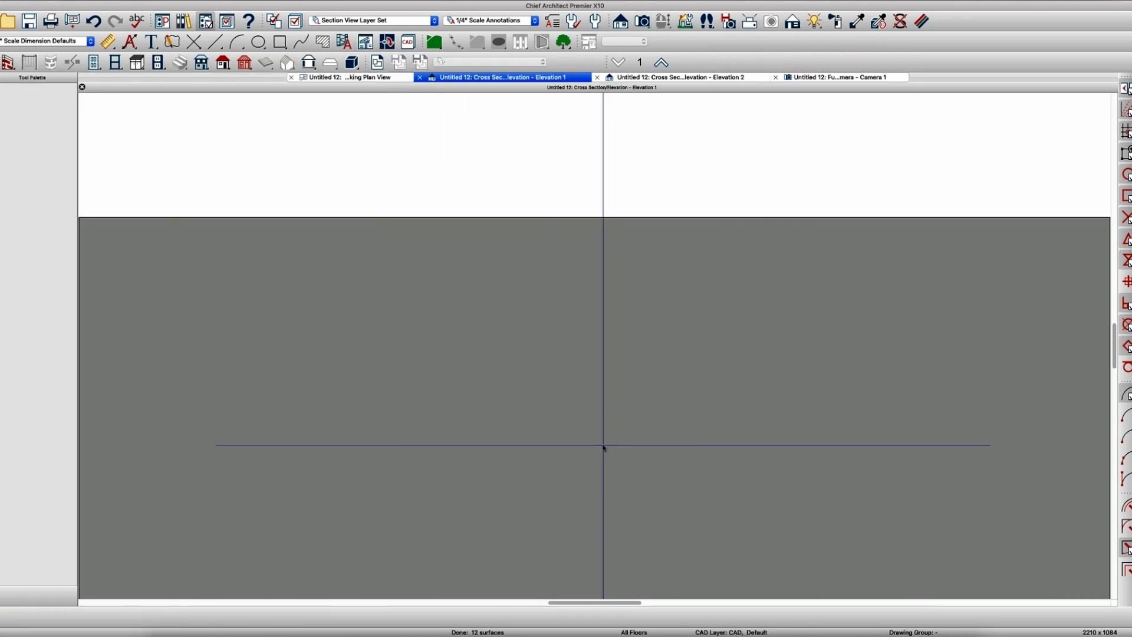
{"action": "scroll", "coordinate": [604, 446], "scroll_direction": "down", "scroll_amount": 5}
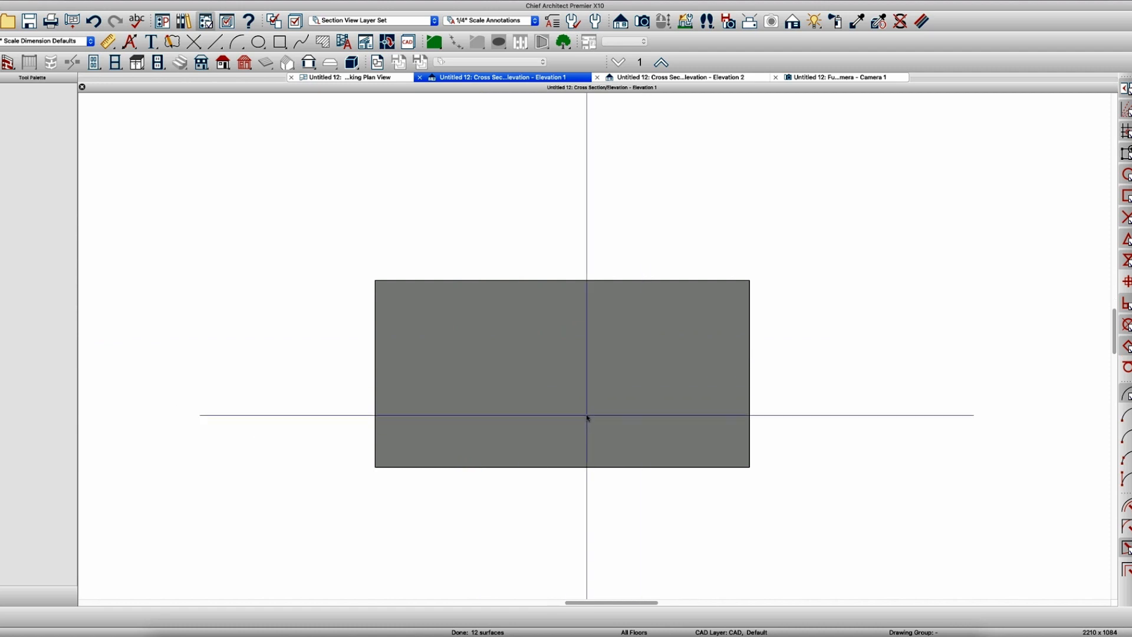
{"action": "scroll", "coordinate": [478, 400], "scroll_direction": "down", "scroll_amount": 3}
{"action": "scroll", "coordinate": [621, 401], "scroll_direction": "up", "scroll_amount": 1}
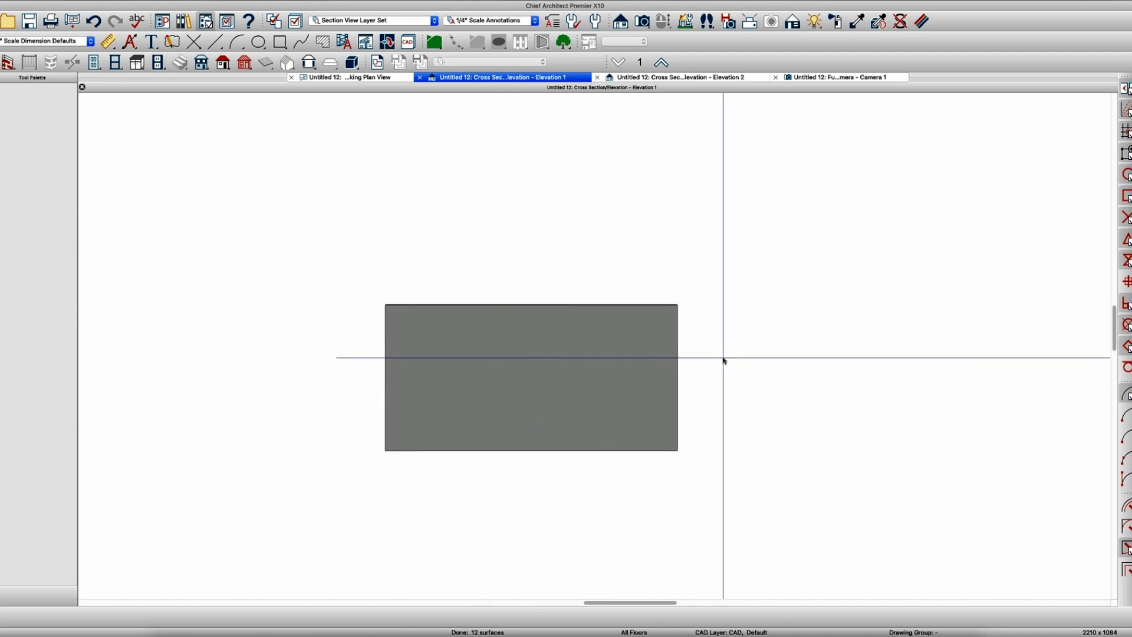
{"action": "left_click_drag", "start_coordinate": [738, 365], "coordinate": [772, 249]}
{"action": "key", "text": "Tab"}
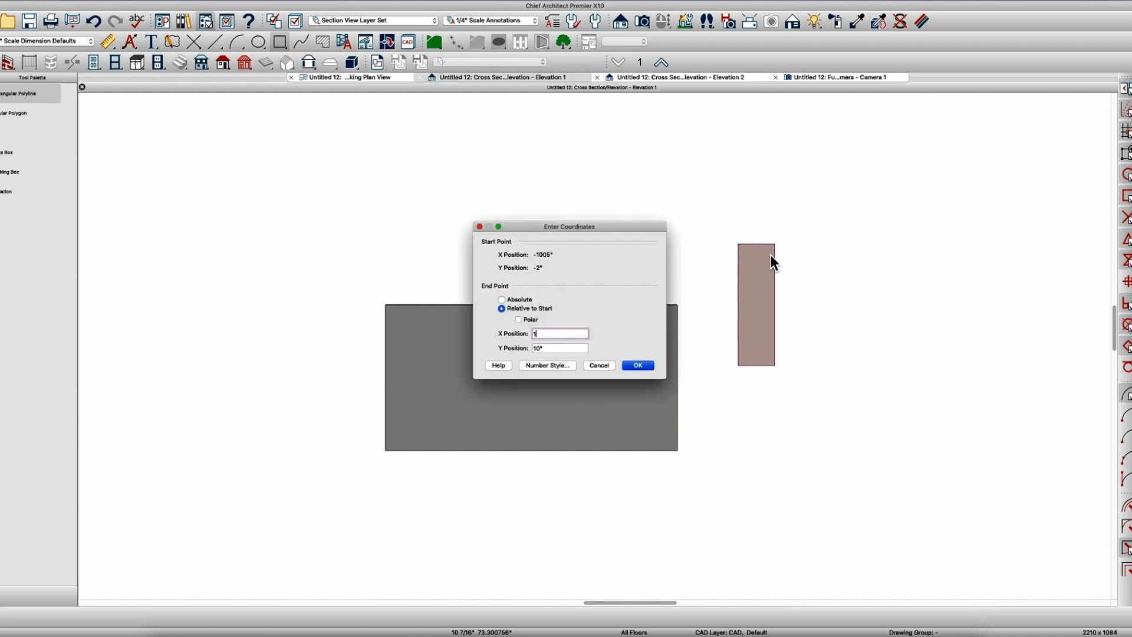
{"action": "key", "text": "Tab"}
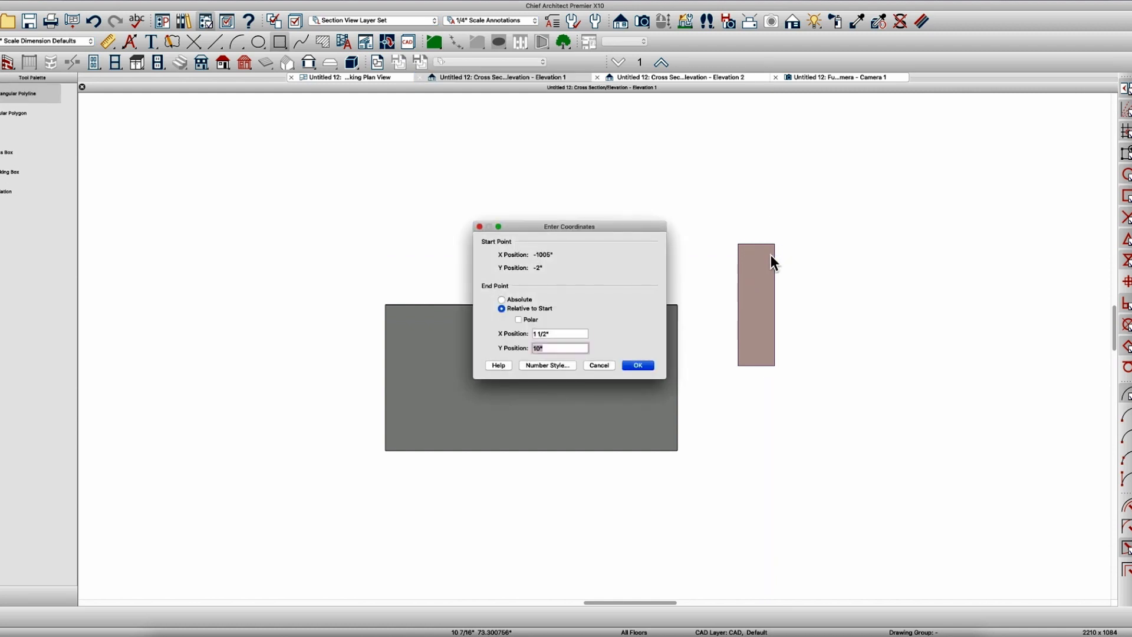
{"action": "key", "text": "Return"}
- Raise the polyline's lower left corner so that its bottom edge slopes at 45 degrees
{"action": "scroll", "coordinate": [708, 390], "scroll_direction": "up", "scroll_amount": 3}
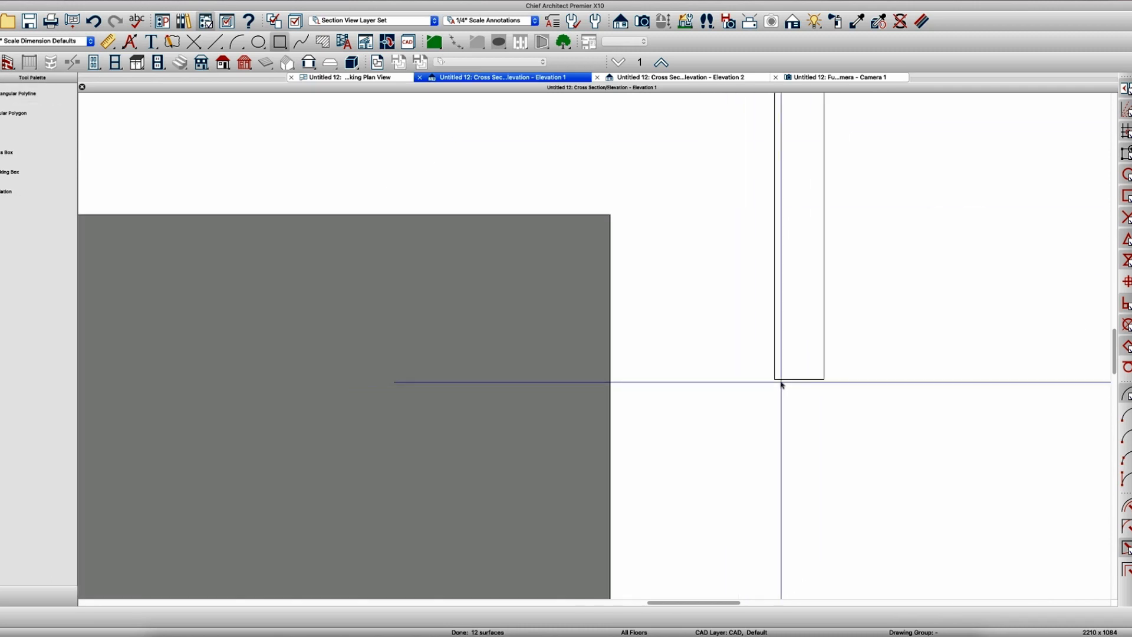
{"action": "left_click", "coordinate": [776, 381]}
{"action": "left_click_drag", "start_coordinate": [776, 382], "coordinate": [772, 329]}
{"action": "scroll", "coordinate": [761, 359], "scroll_direction": "down", "scroll_amount": 1}
{"action": "left_click", "coordinate": [762, 365]}
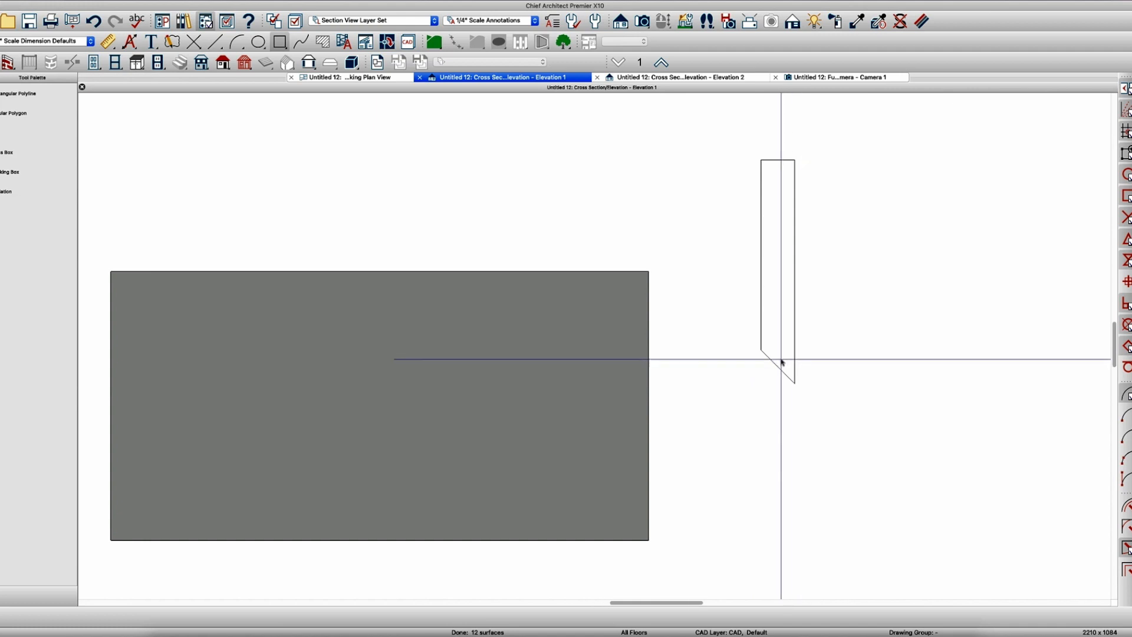
{"action": "left_click", "coordinate": [792, 386]}
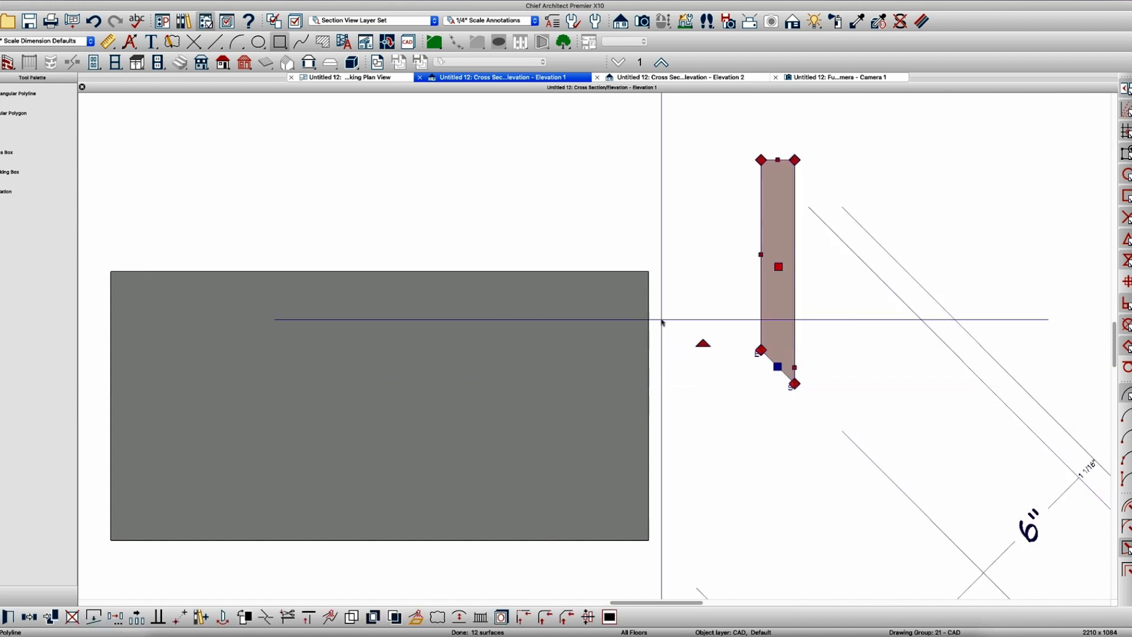
{"action": "left_click", "coordinate": [649, 273]}
{"action": "left_click", "coordinate": [788, 377]}
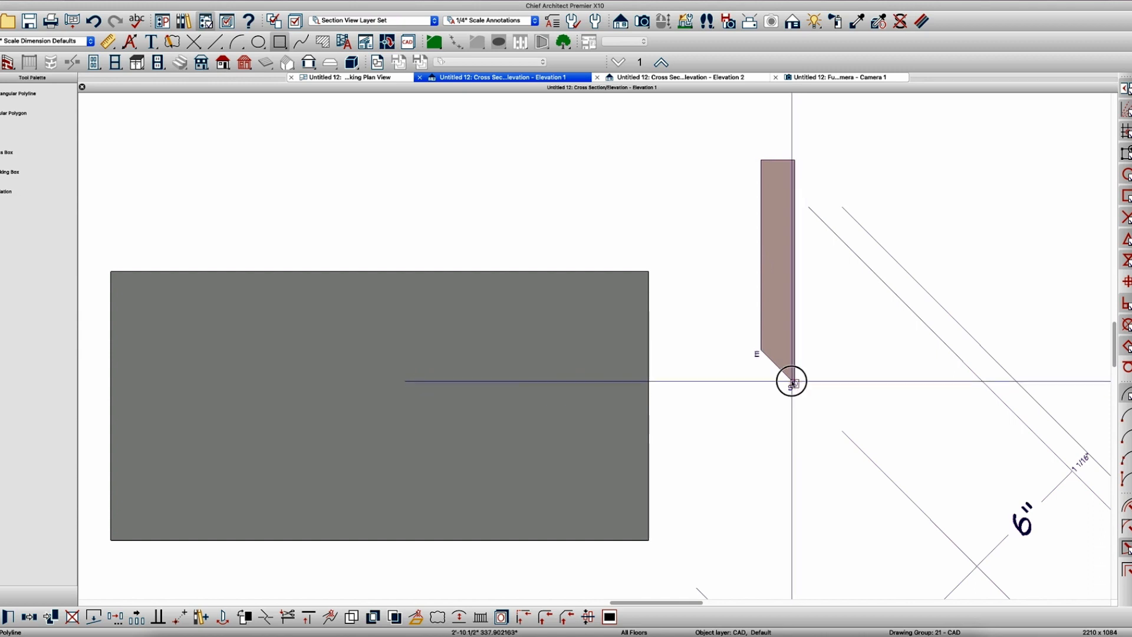
{"action": "left_click", "coordinate": [674, 284]}
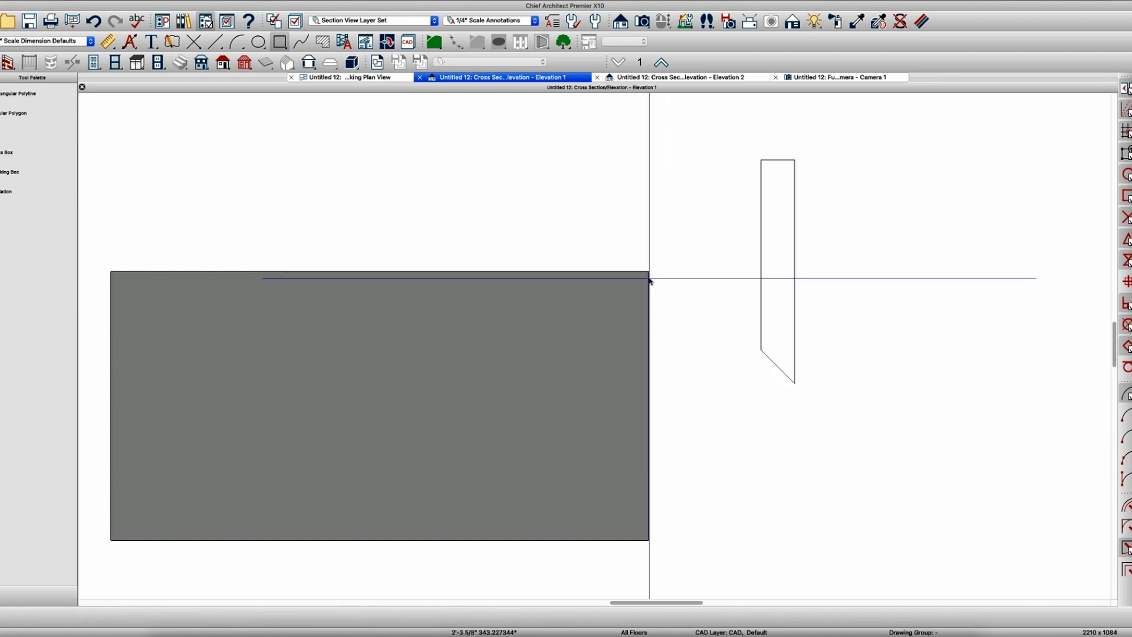
- In a CAD detail made from Elevation 1, draw a line from the polyline's lower right corner to the box's upper right corner, and select it
{"action": "scroll", "coordinate": [831, 316], "scroll_direction": "down", "scroll_amount": 1}
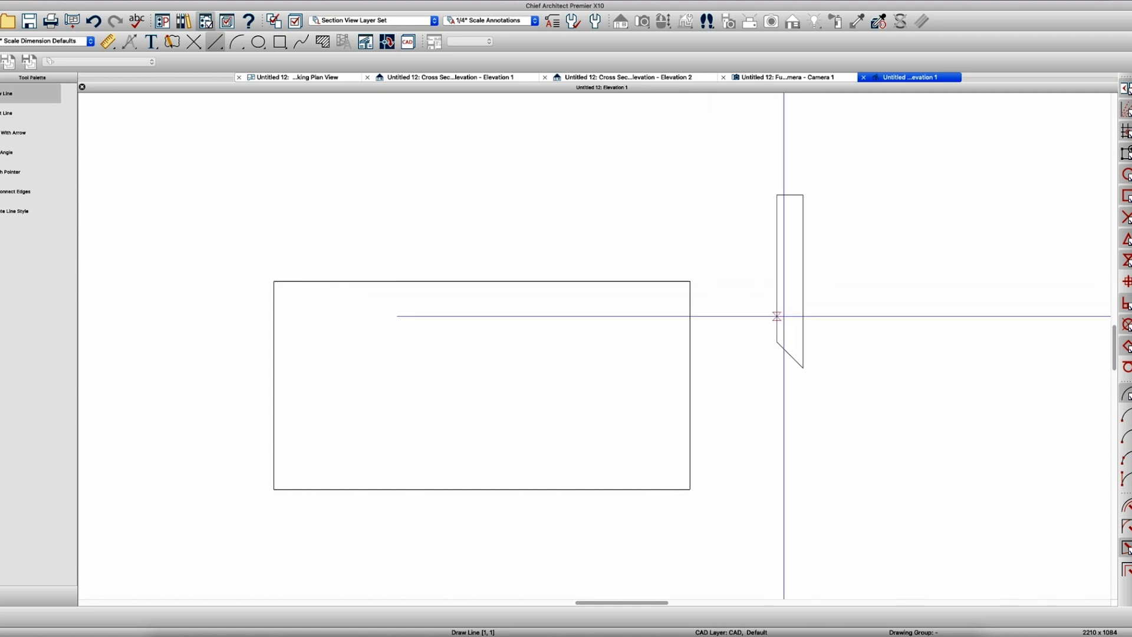
{"action": "mouse_move", "coordinate": [803, 368]}
{"action": "left_mouse_down"}
{"action": "mouse_move", "coordinate": [682, 261]}
{"action": "mouse_move", "coordinate": [690, 282]}
{"action": "left_mouse_up"}
{"action": "left_click", "coordinate": [727, 311]}
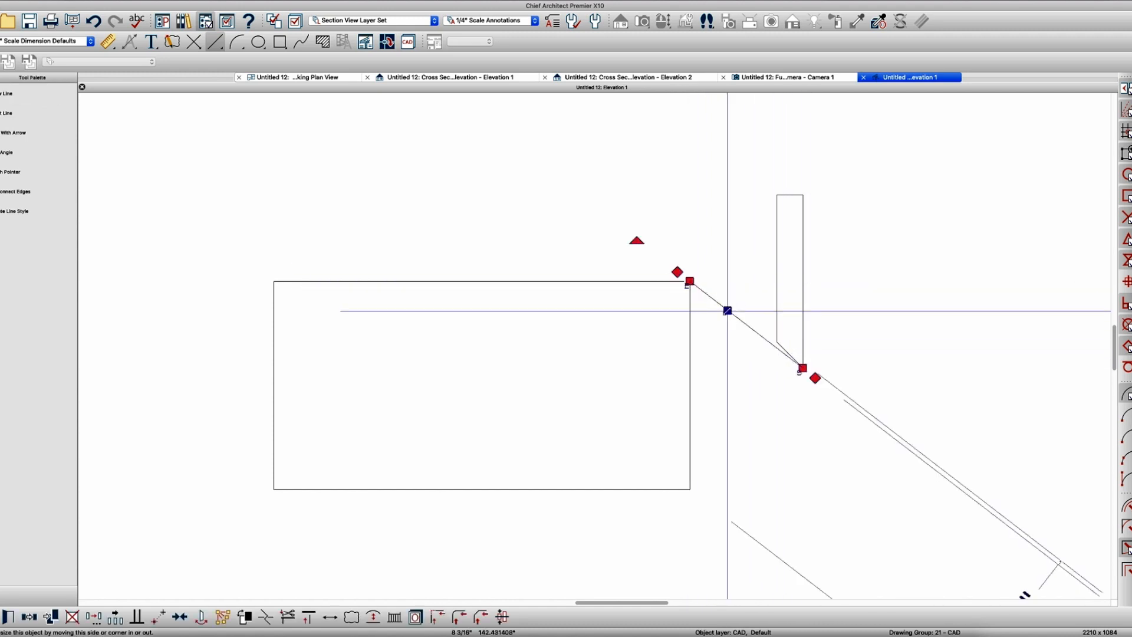
- Close the full camera view and place a copy of the diagonal line at the same position in Elevation 1
{"action": "left_click", "coordinate": [783, 81]}
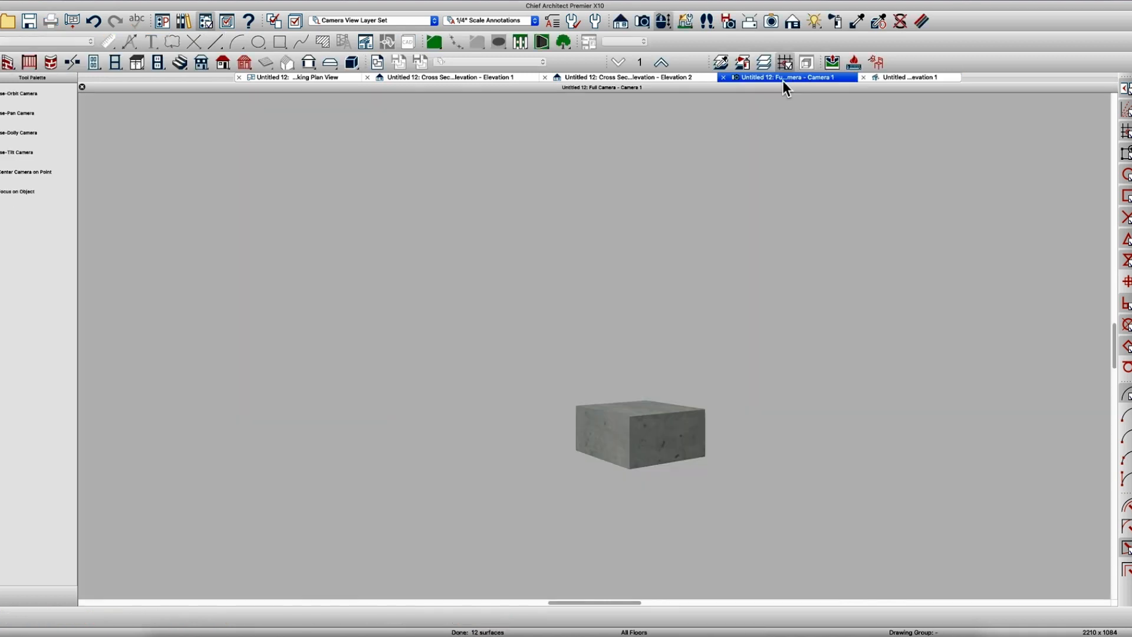
{"action": "left_click", "coordinate": [723, 77]}
{"action": "left_click", "coordinate": [689, 77]}
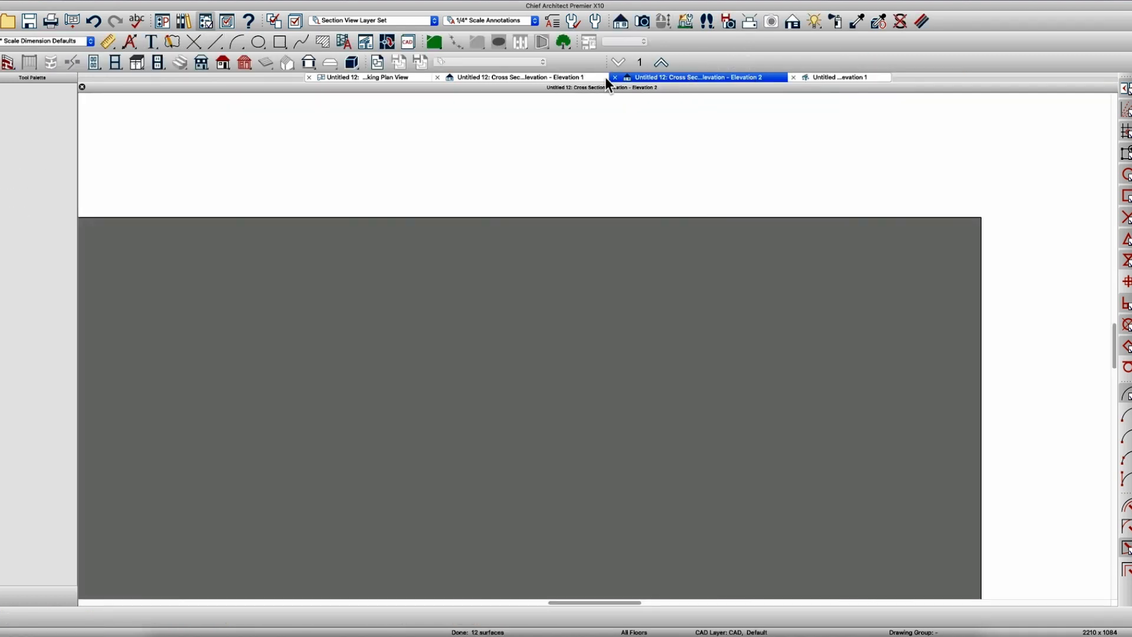
{"action": "left_click", "coordinate": [586, 78]}
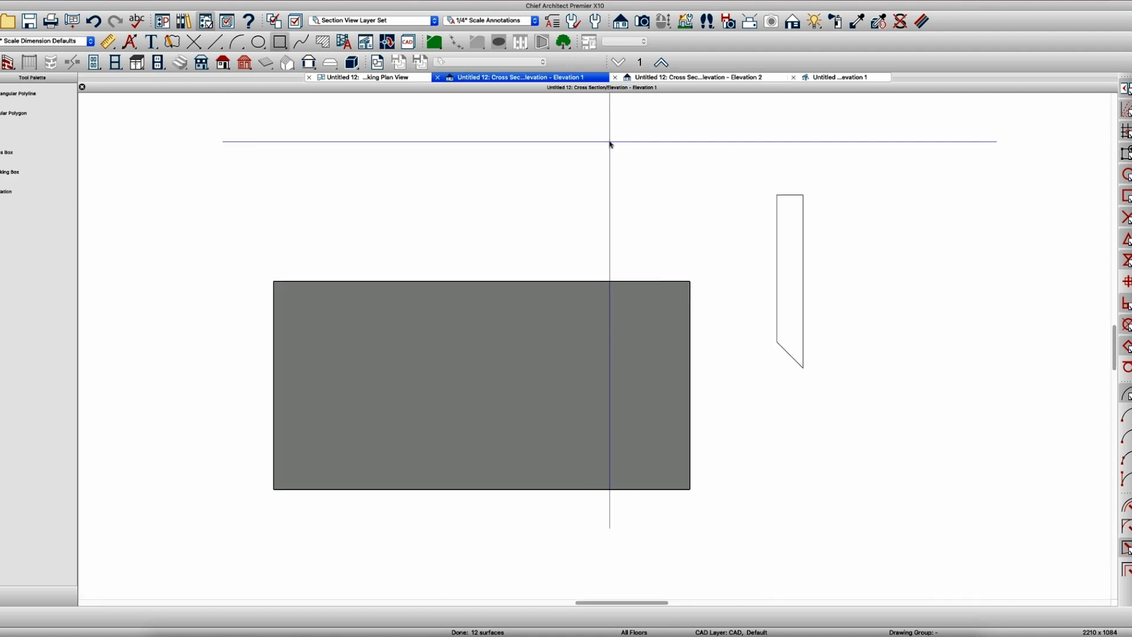
{"action": "key", "text": "super+z"}
{"action": "key", "text": "Escape"}
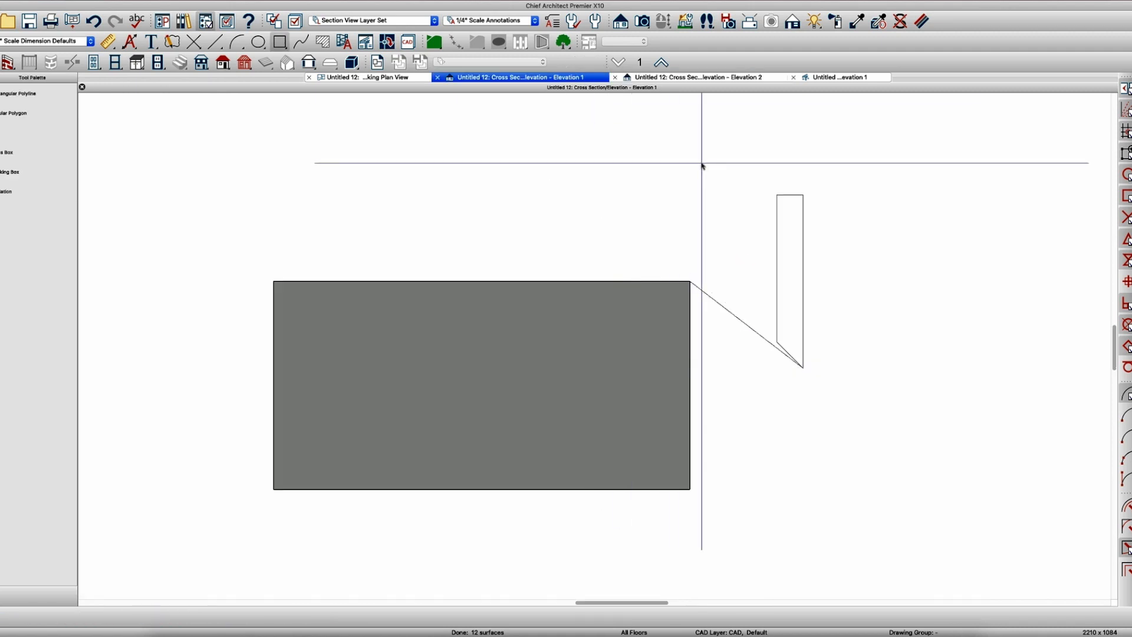
- Move the polyline by its lower right corner onto the box's upper right corner, and lower it by 1.5" along Y
{"action": "left_click", "coordinate": [777, 291]}
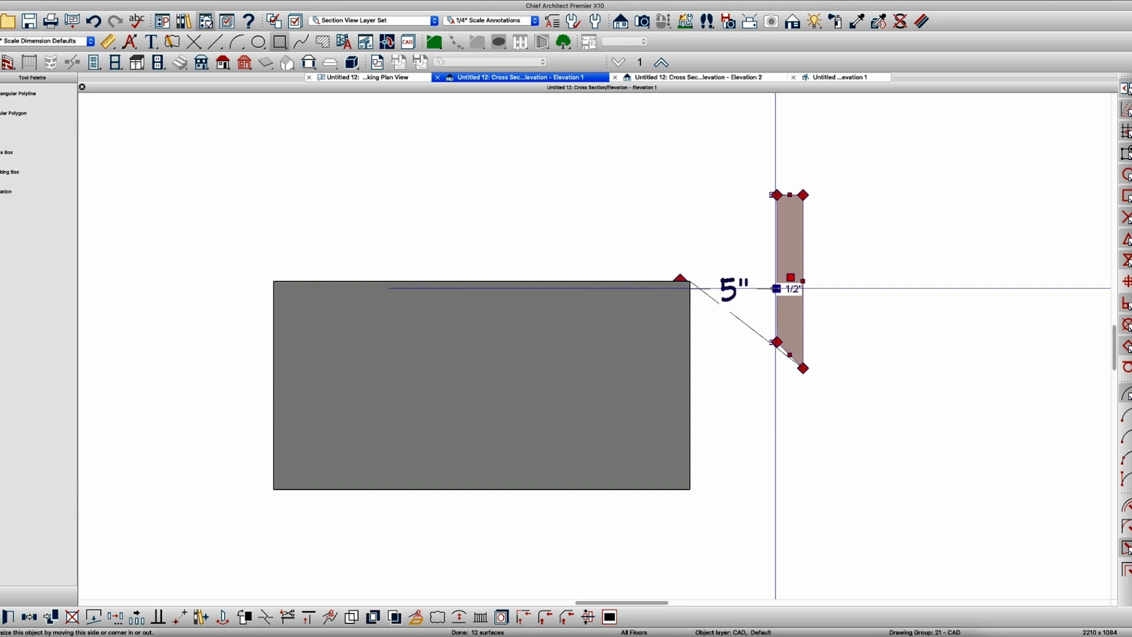
{"action": "left_click_drag", "start_coordinate": [776, 288], "coordinate": [690, 282]}
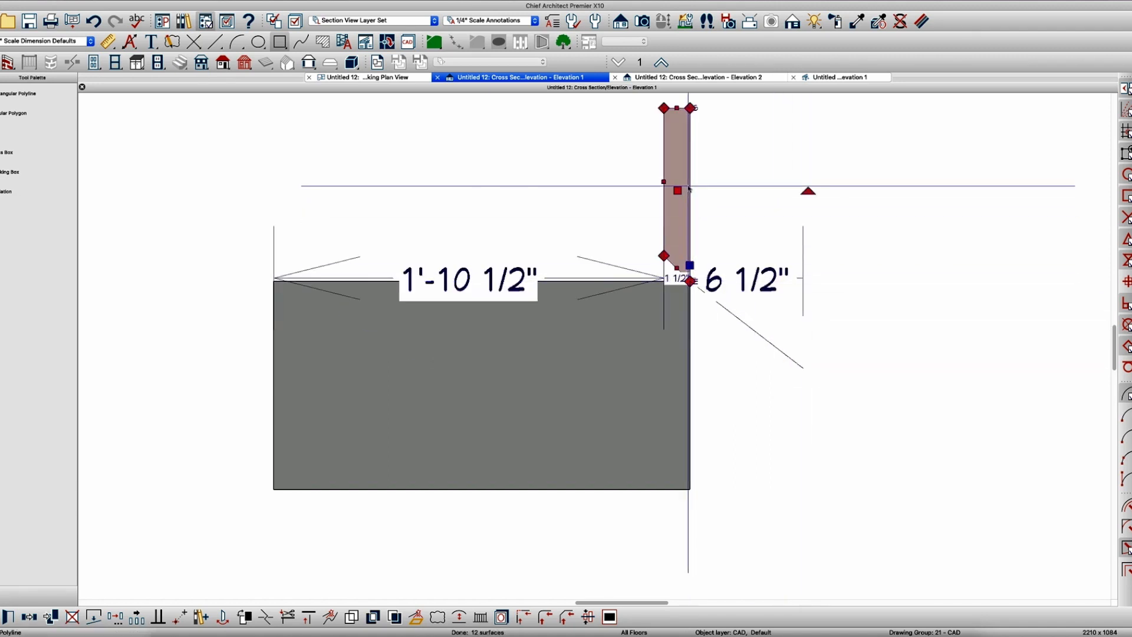
{"action": "left_click_drag", "start_coordinate": [682, 188], "coordinate": [682, 210]}
{"action": "key", "text": "Tab"}
{"action": "key", "text": "Tab"}
{"action": "type", "text": "-1.5"}
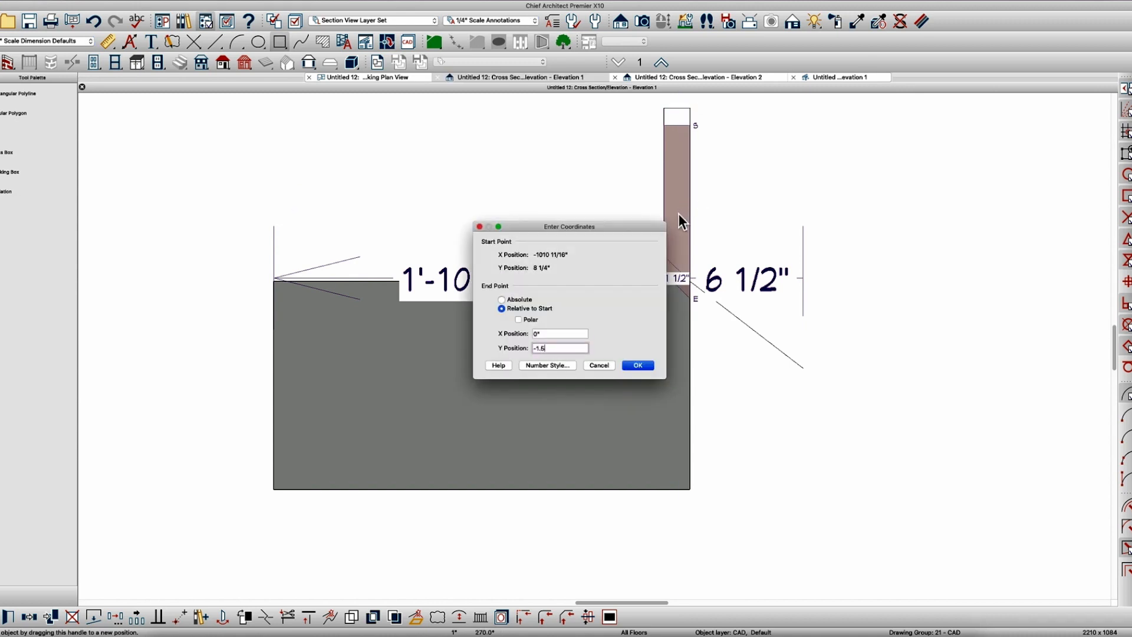
{"action": "key", "text": "Return"}
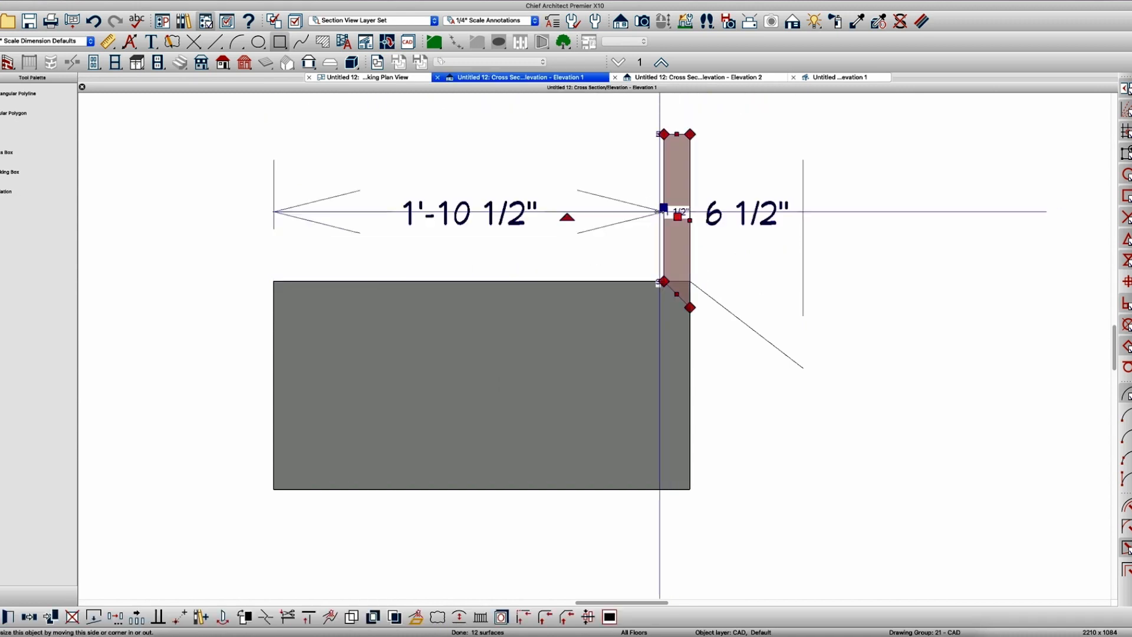
- Convert the mitred polyline to a polyline solid, set its thickness, and check it in a perspective full overview
{"action": "left_click", "coordinate": [418, 618]}
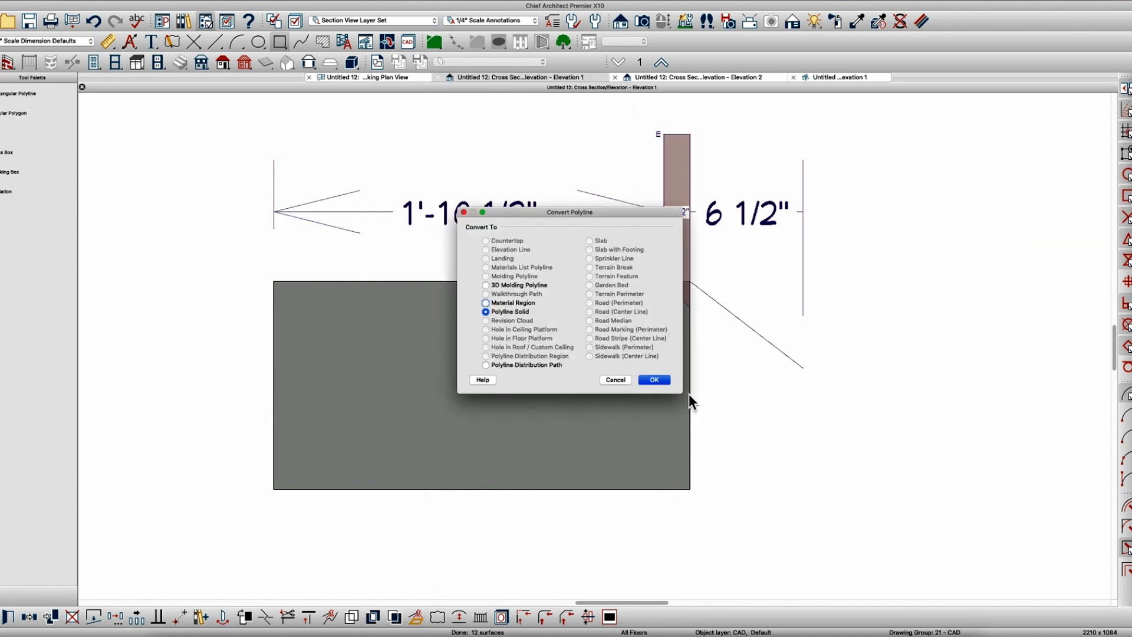
{"action": "left_click", "coordinate": [655, 380]}
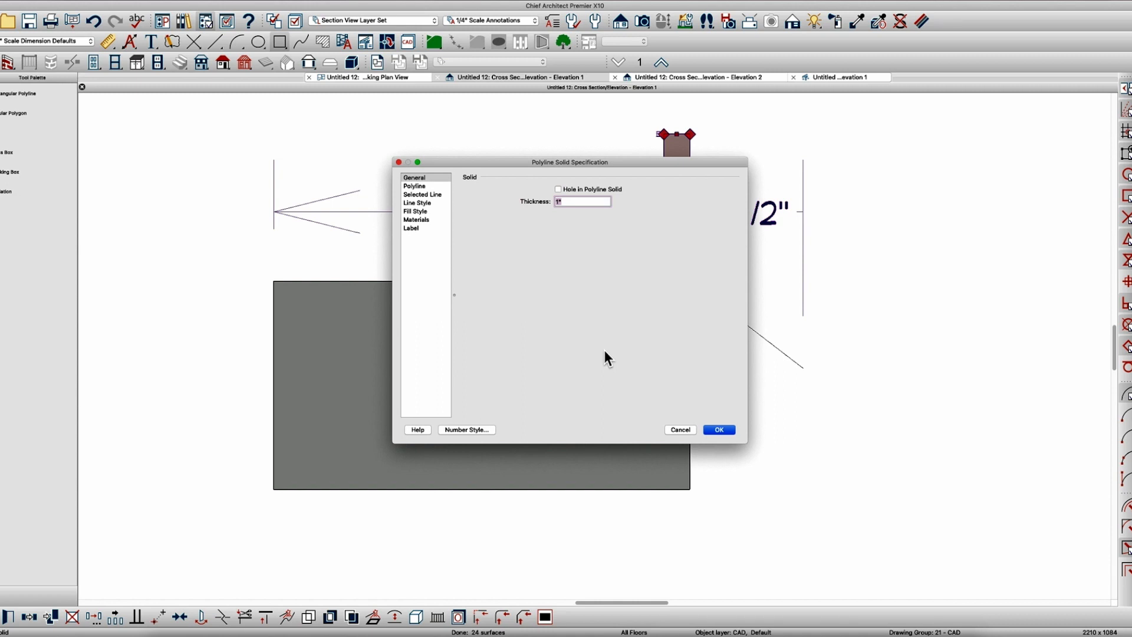
{"action": "key", "text": "Return"}
{"action": "key", "text": "Escape"}
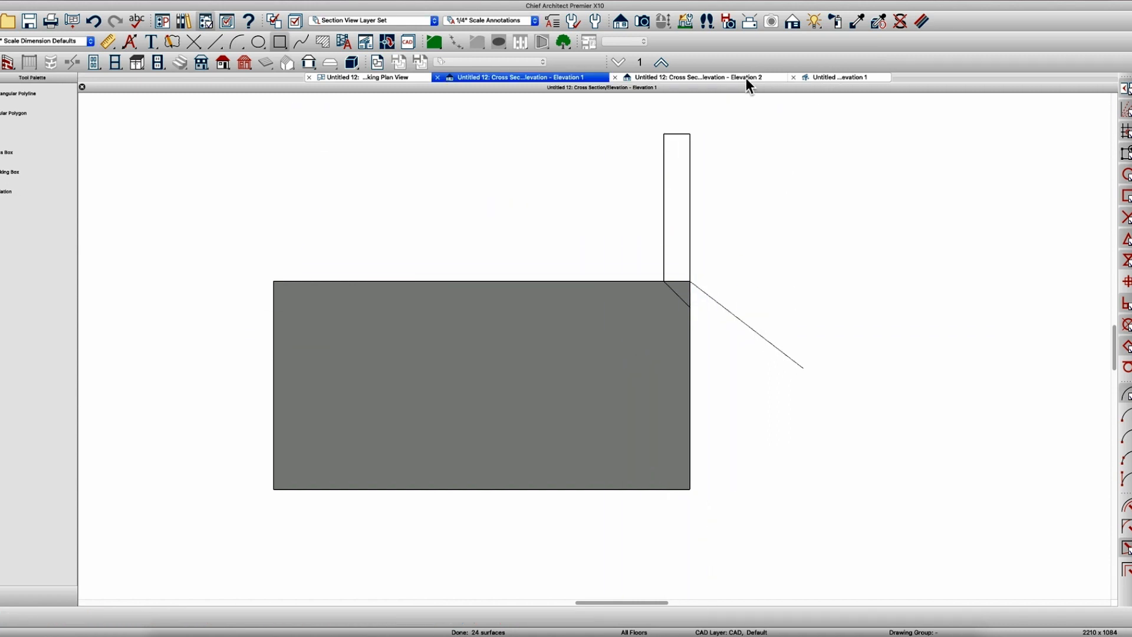
{"action": "key", "text": "F12"}
{"action": "left_click_drag", "start_coordinate": [665, 390], "coordinate": [717, 377]}
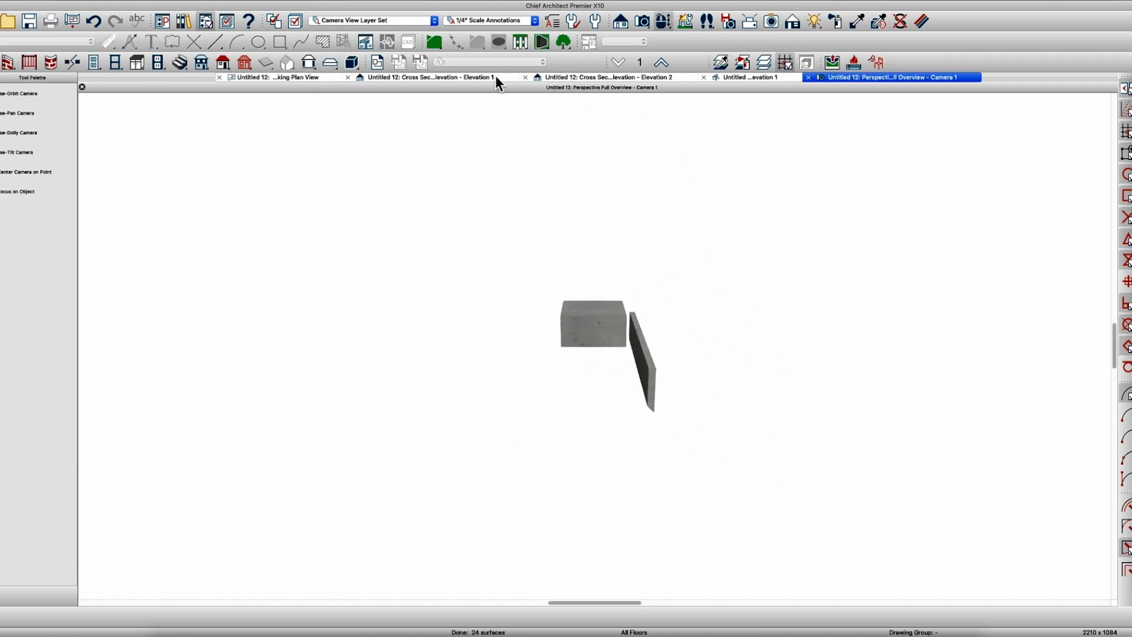
- In the plan view, center the thin solid on the concrete box along its side, and return to Elevation 1
{"action": "left_click", "coordinate": [319, 78]}
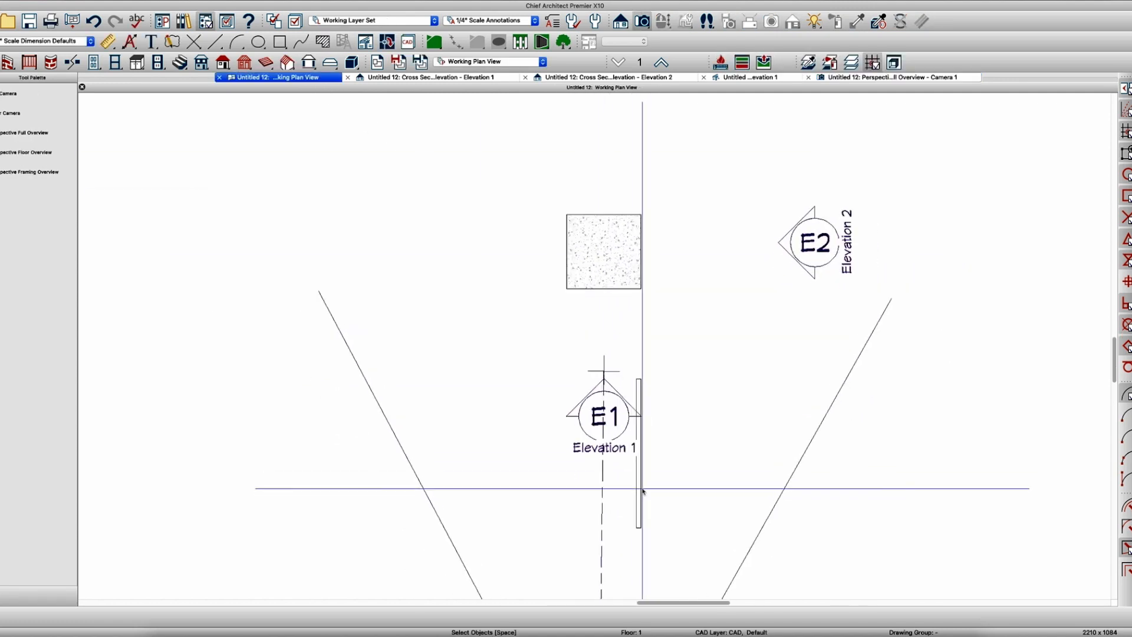
{"action": "left_click", "coordinate": [640, 492]}
{"action": "left_click", "coordinate": [628, 248], "text": "shift"}
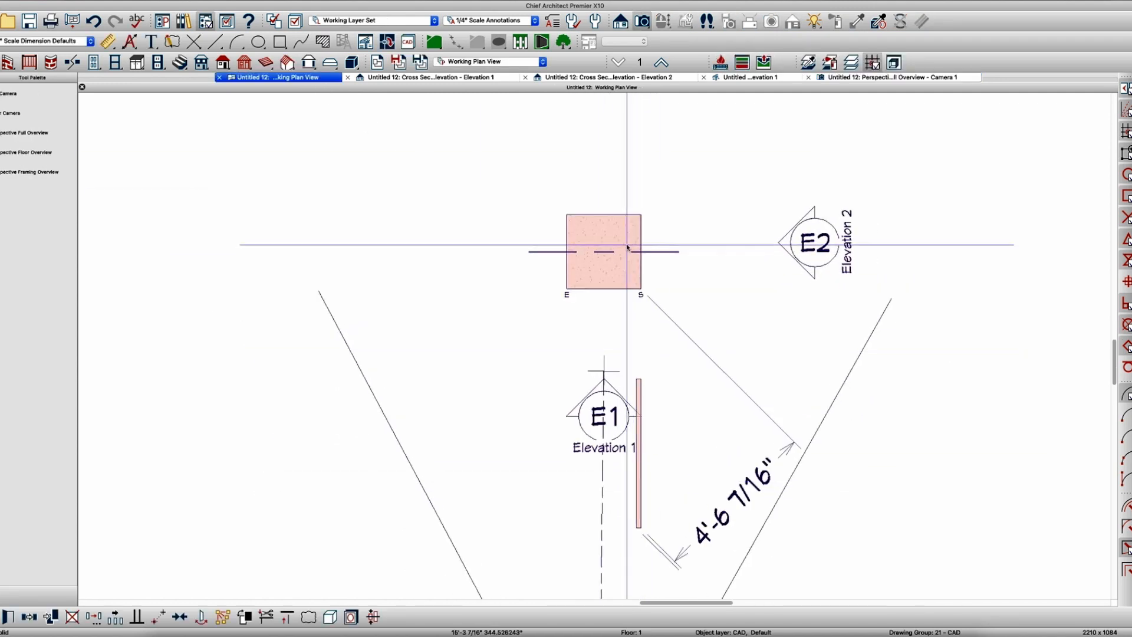
{"action": "left_click", "coordinate": [627, 245]}
{"action": "key", "text": "Escape"}
{"action": "scroll", "coordinate": [654, 278], "scroll_direction": "up", "scroll_amount": 2}
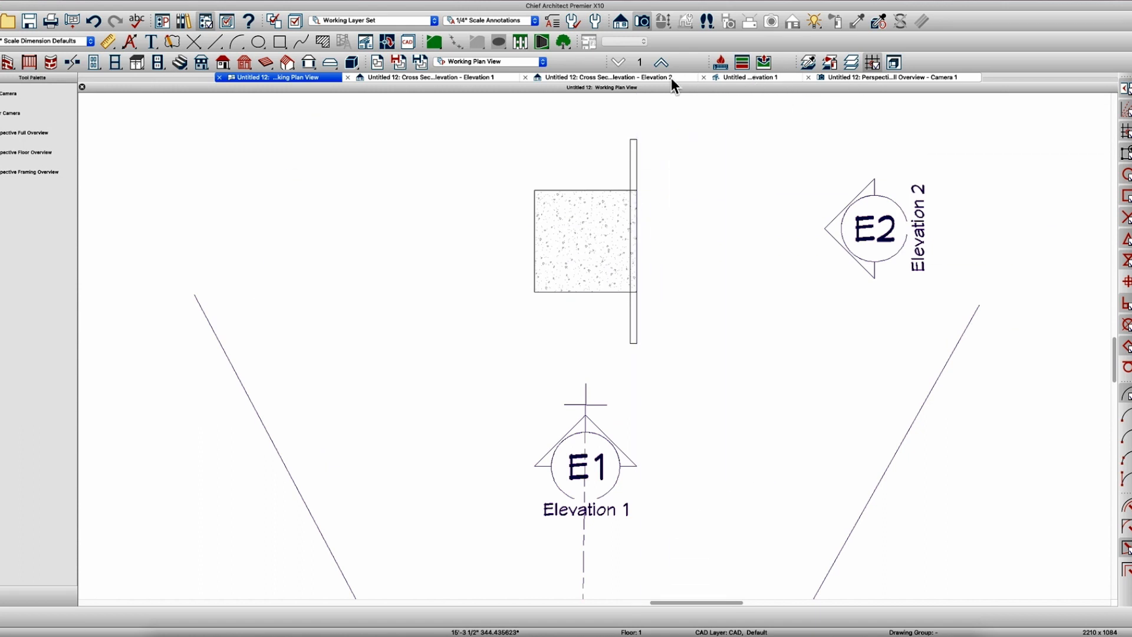
{"action": "left_click", "coordinate": [485, 80]}
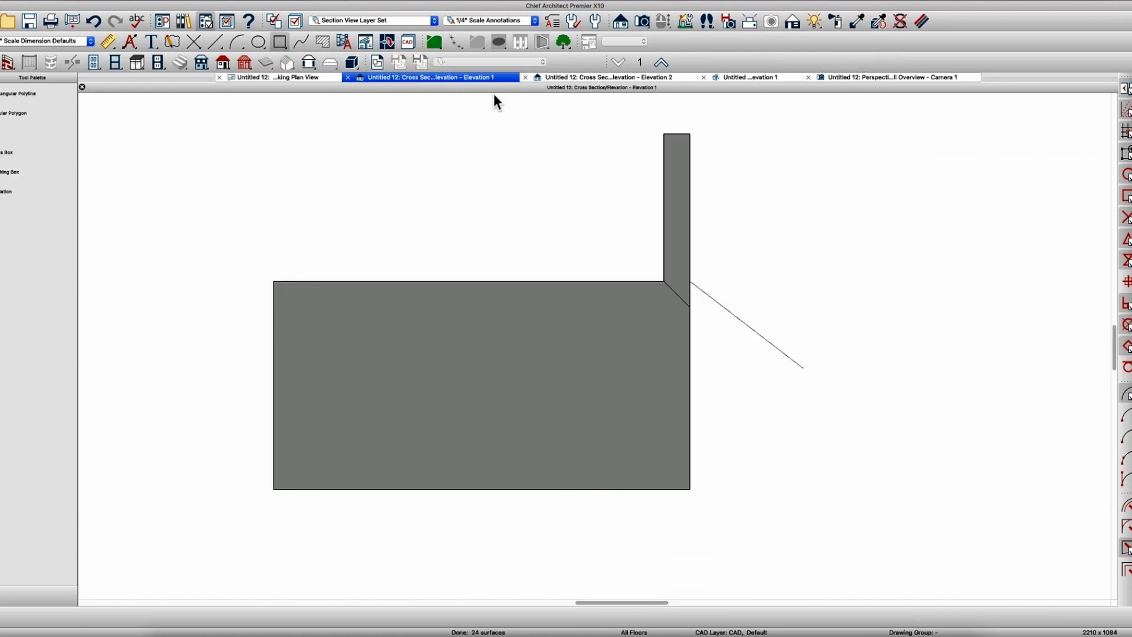
- Reflect a copy of the mitred upright panel to the opposite side of the concrete box in Elevation 1
{"action": "left_click", "coordinate": [674, 218]}
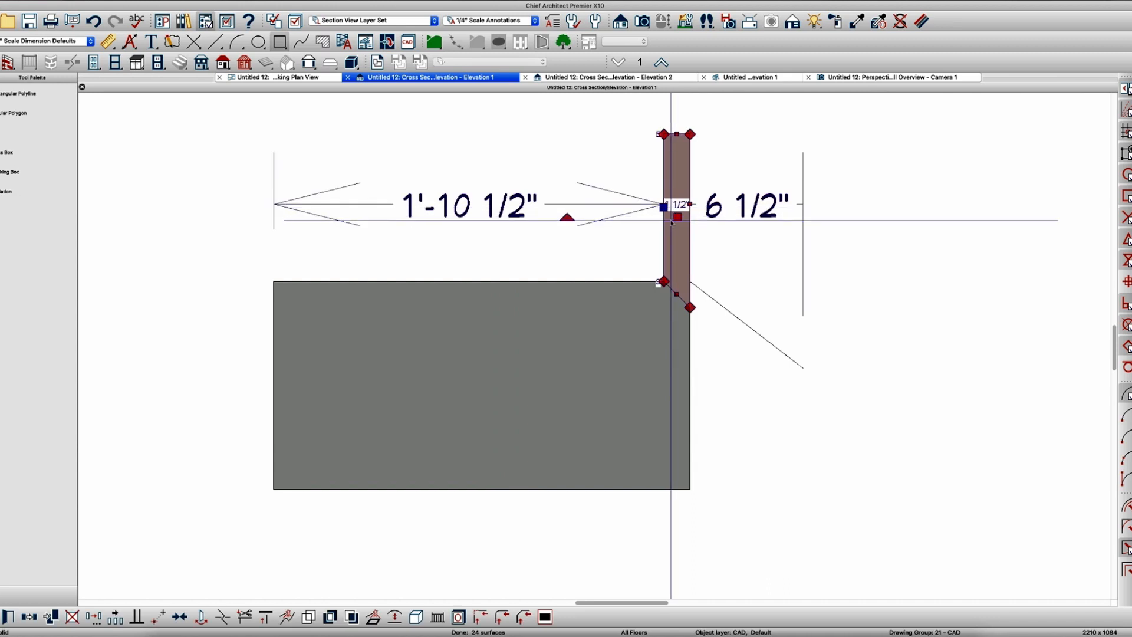
{"action": "key", "text": "r"}
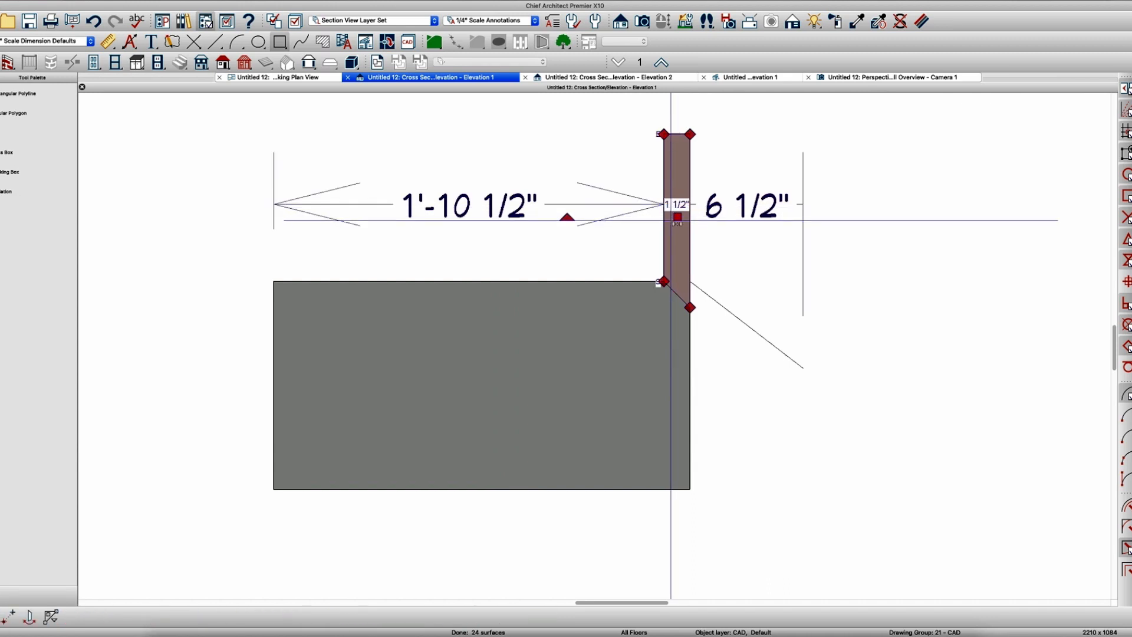
{"action": "left_click", "coordinate": [478, 334]}
{"action": "key", "text": "Escape"}
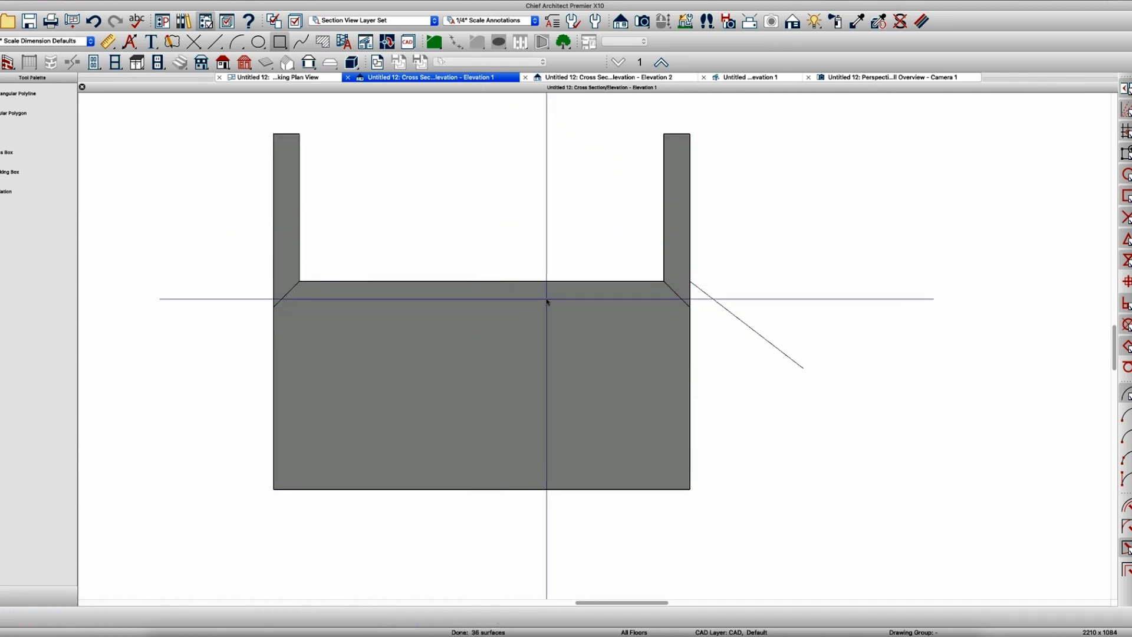
- In the working plan view, copy both side panels and paste the pair between the box and the Elevation 2 marker
{"action": "left_click", "coordinate": [292, 79]}
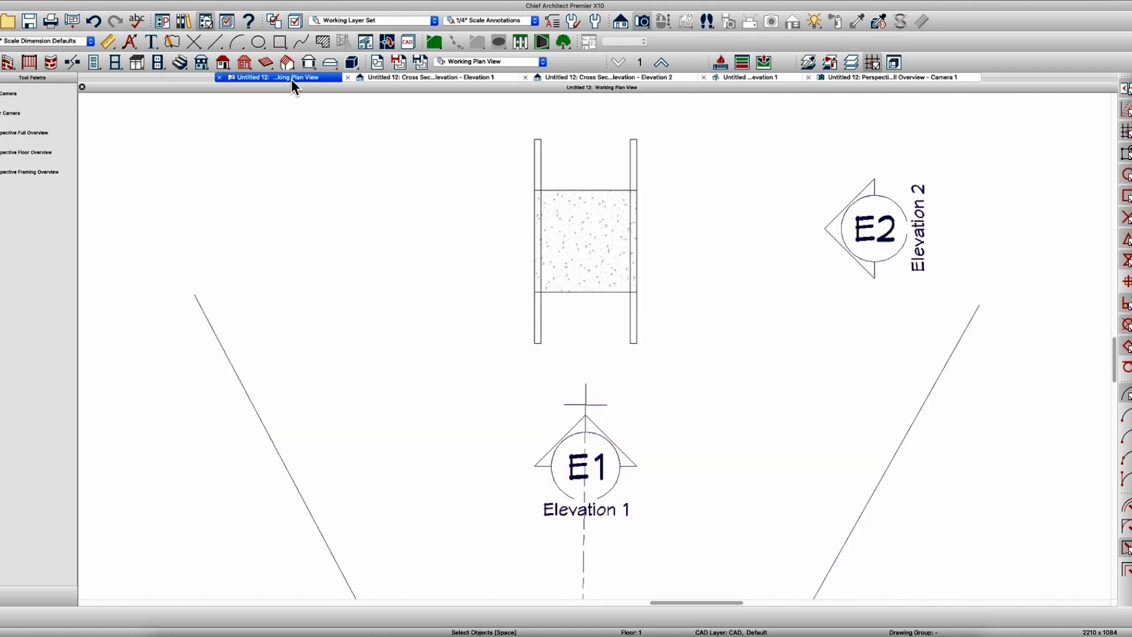
{"action": "key", "text": "space"}
{"action": "scroll", "coordinate": [548, 167], "scroll_direction": "up", "scroll_amount": 1}
{"action": "left_click_drag", "start_coordinate": [658, 167], "coordinate": [495, 145], "text": "shift"}
{"action": "key", "text": "super+c"}
{"action": "key", "text": "super+v"}
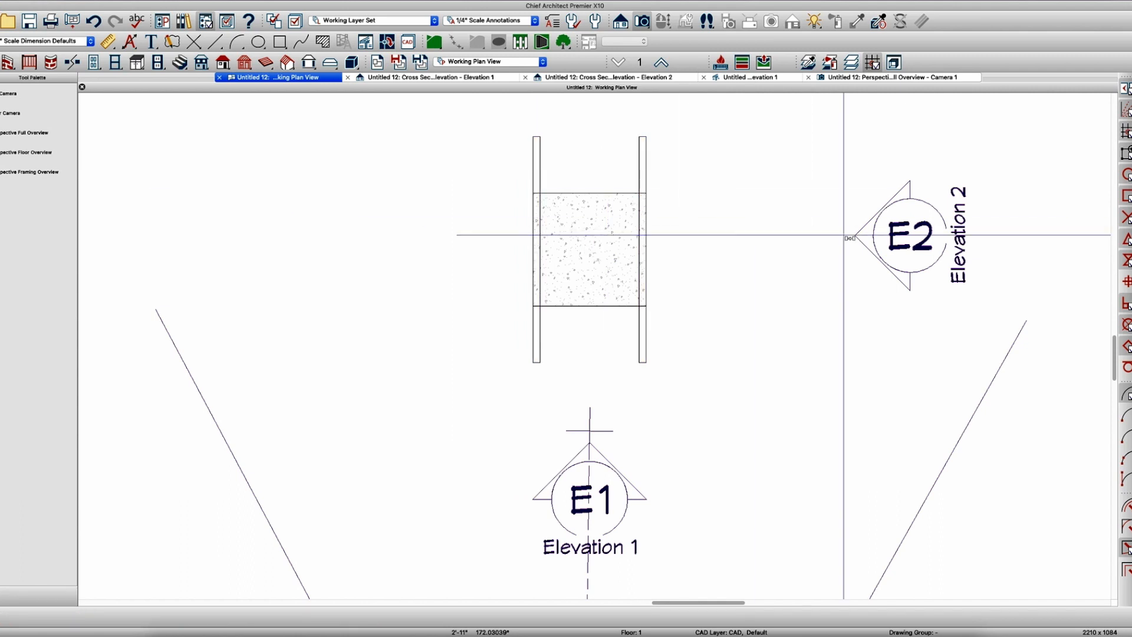
{"action": "left_click", "coordinate": [816, 244]}
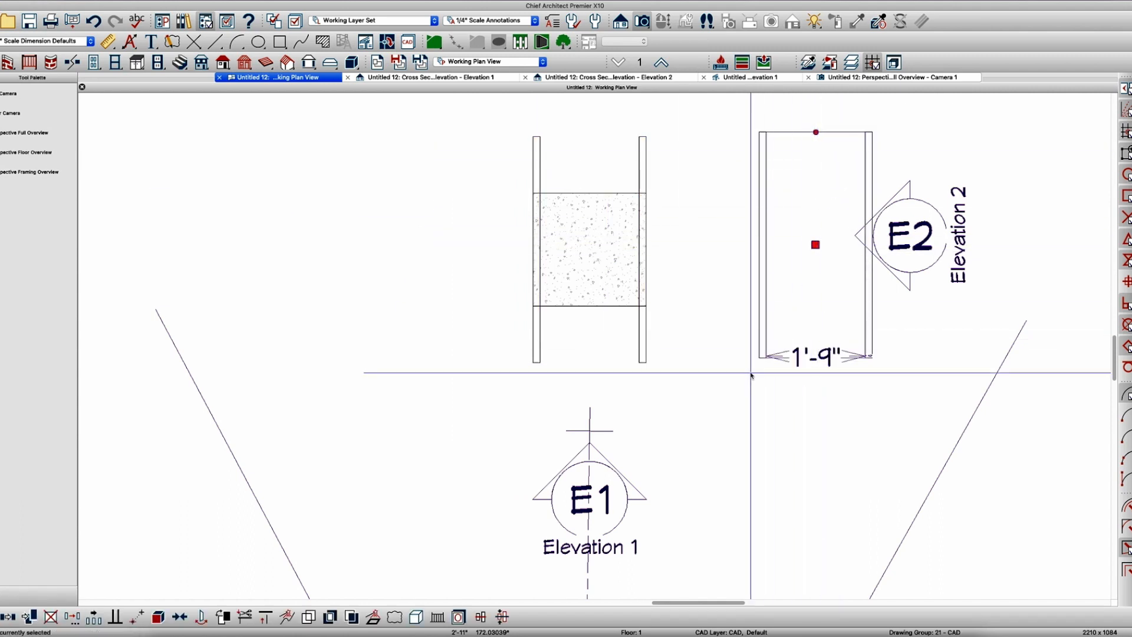
- Rotate one pasted panel 90° so it lies perpendicular to the side panels, and delete the other pasted panel
{"action": "scroll", "coordinate": [749, 377], "scroll_direction": "down", "scroll_amount": 2}
{"action": "key", "text": "Escape"}
{"action": "left_click", "coordinate": [809, 366]}
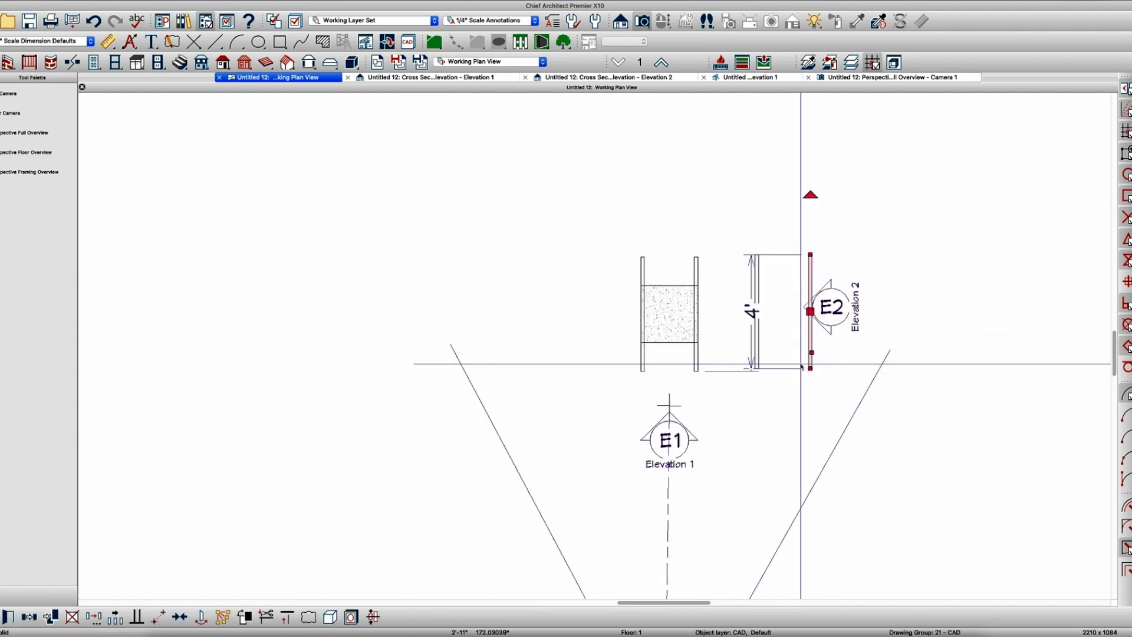
{"action": "left_click_drag", "start_coordinate": [808, 194], "coordinate": [713, 312]}
{"action": "left_click_drag", "start_coordinate": [788, 377], "coordinate": [722, 349]}
{"action": "key", "text": "Delete"}
- Bring the rotated panel toward the concrete box and center it on the box
{"action": "scroll", "coordinate": [777, 307], "scroll_direction": "up", "scroll_amount": 1}
{"action": "left_click", "coordinate": [777, 307]}
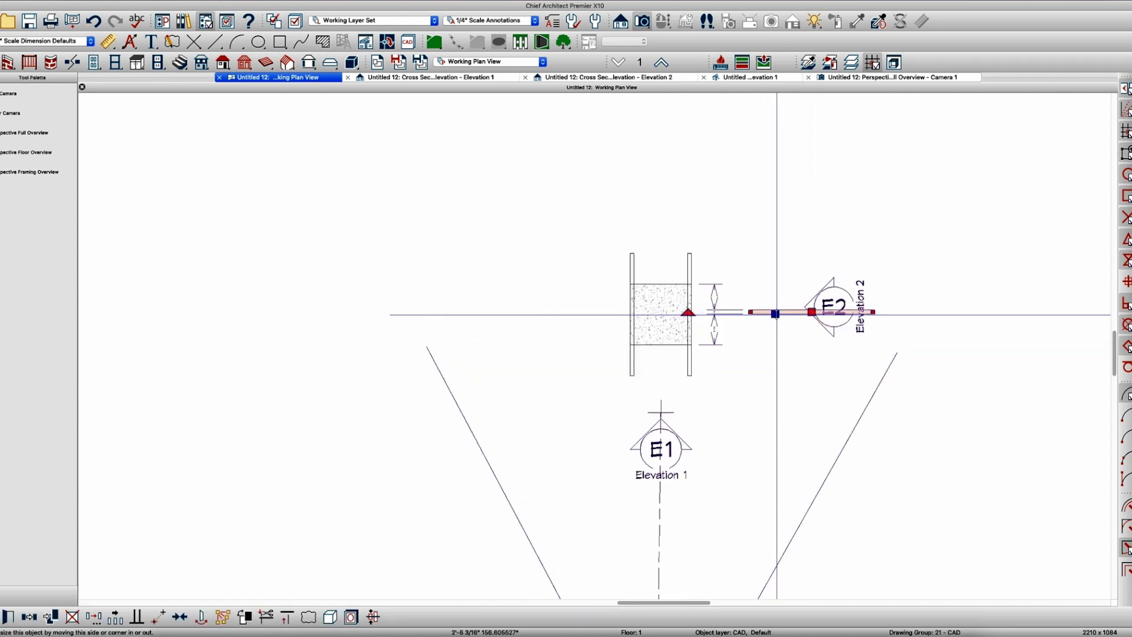
{"action": "left_click_drag", "start_coordinate": [761, 302], "coordinate": [690, 314]}
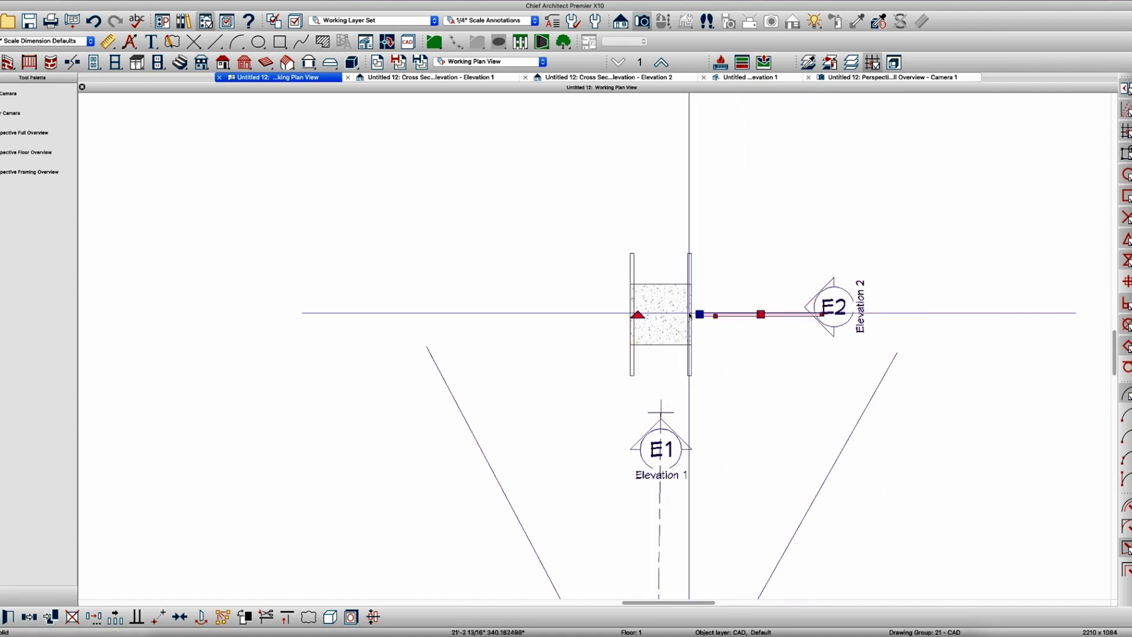
{"action": "left_click", "coordinate": [661, 284]}
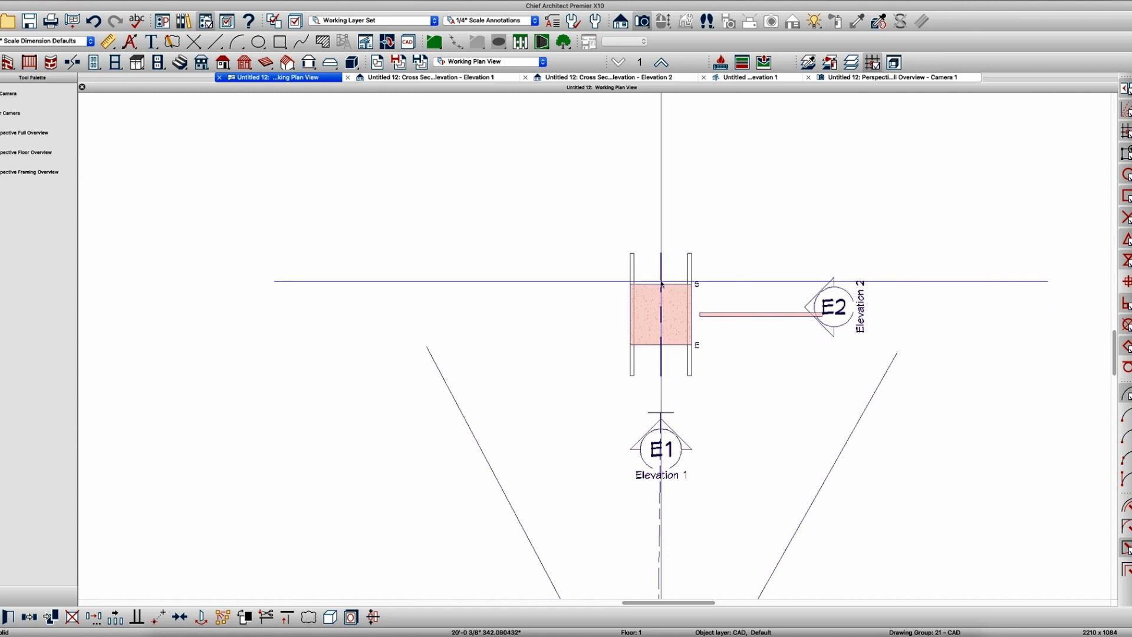
{"action": "left_click", "coordinate": [661, 294]}
{"action": "scroll", "coordinate": [665, 315], "scroll_direction": "up", "scroll_amount": 4}
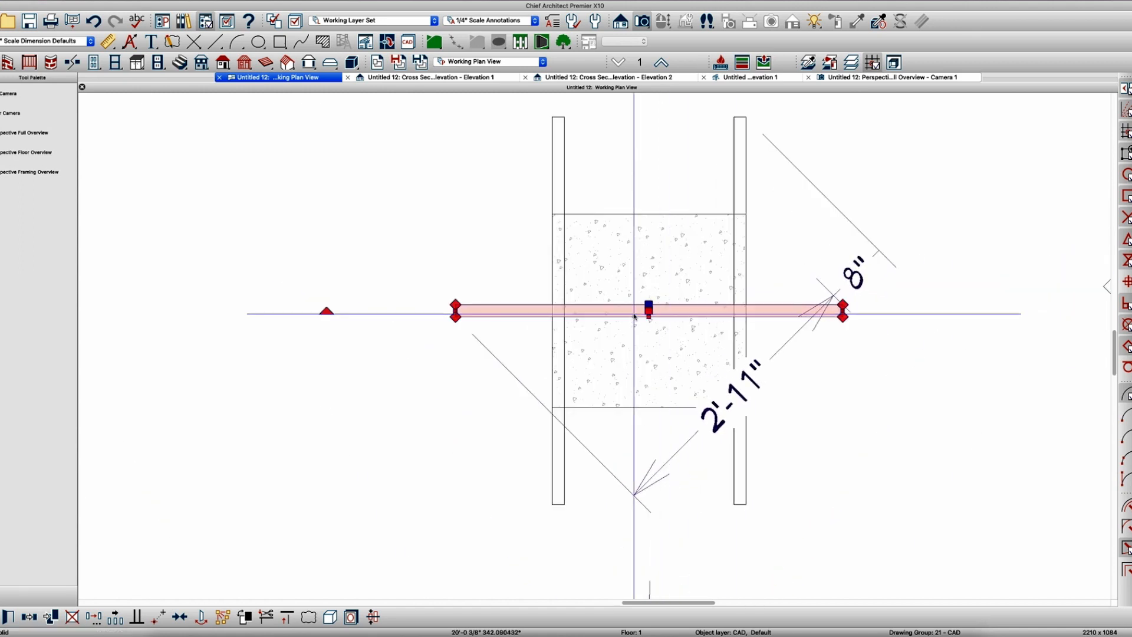
- Move the rotated panel by its upper left corner onto the box's upper left corner, and stretch its left end outward by 1'
{"action": "key", "text": "2"}
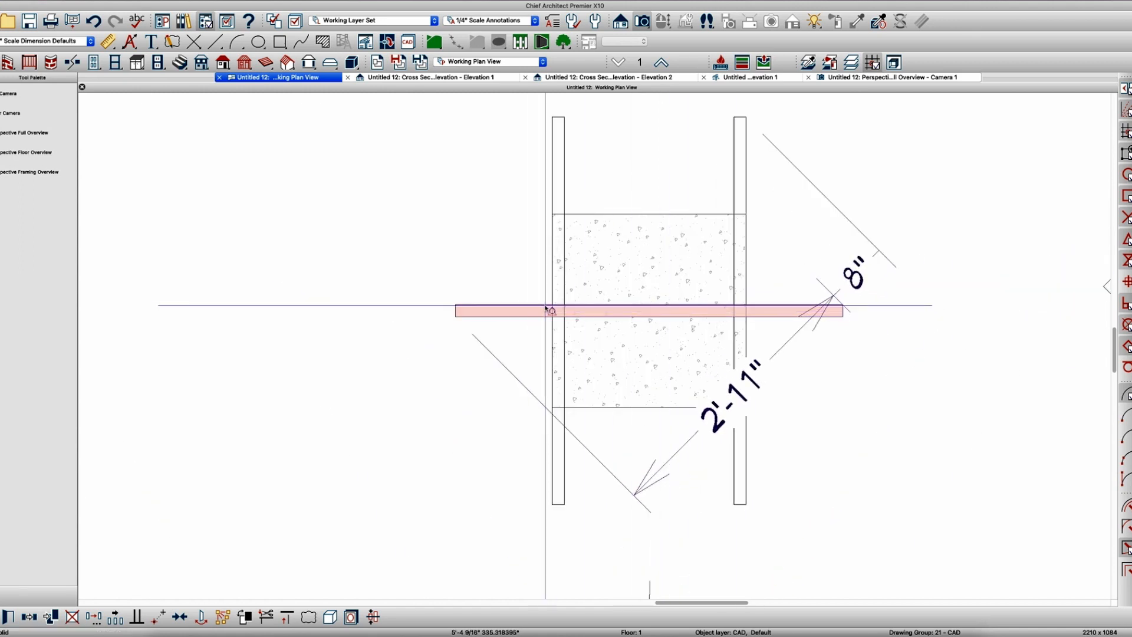
{"action": "scroll", "coordinate": [549, 310], "scroll_direction": "up", "scroll_amount": 1}
{"action": "left_click", "coordinate": [449, 305]}
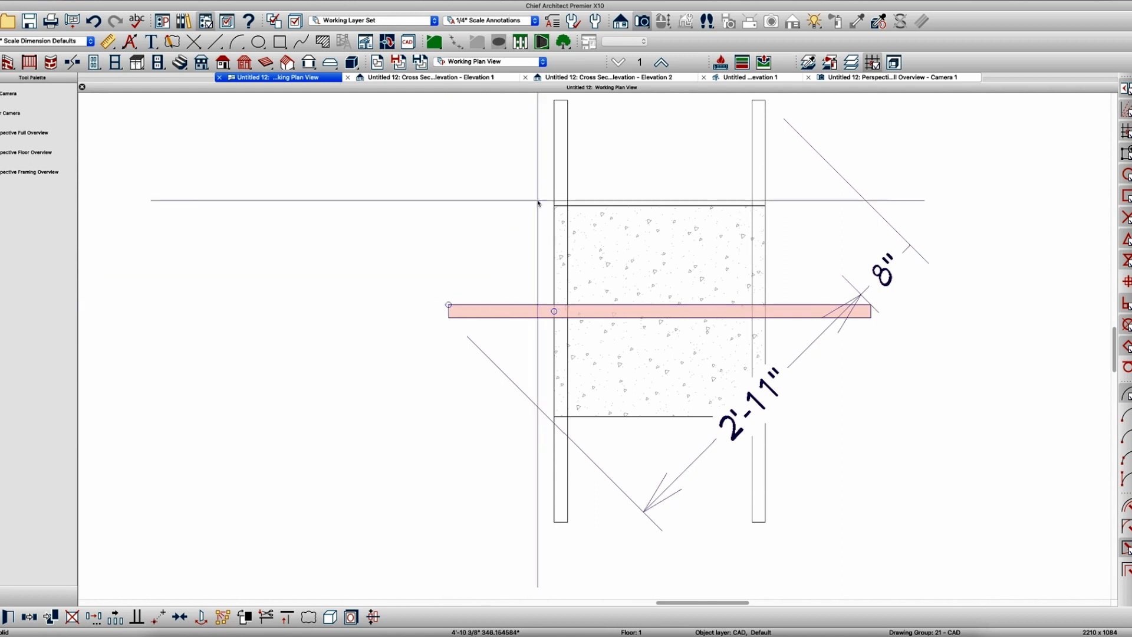
{"action": "left_click", "coordinate": [554, 206]}
{"action": "left_click_drag", "start_coordinate": [553, 209], "coordinate": [451, 208]}
{"action": "scroll", "coordinate": [420, 203], "scroll_direction": "down", "scroll_amount": 1}
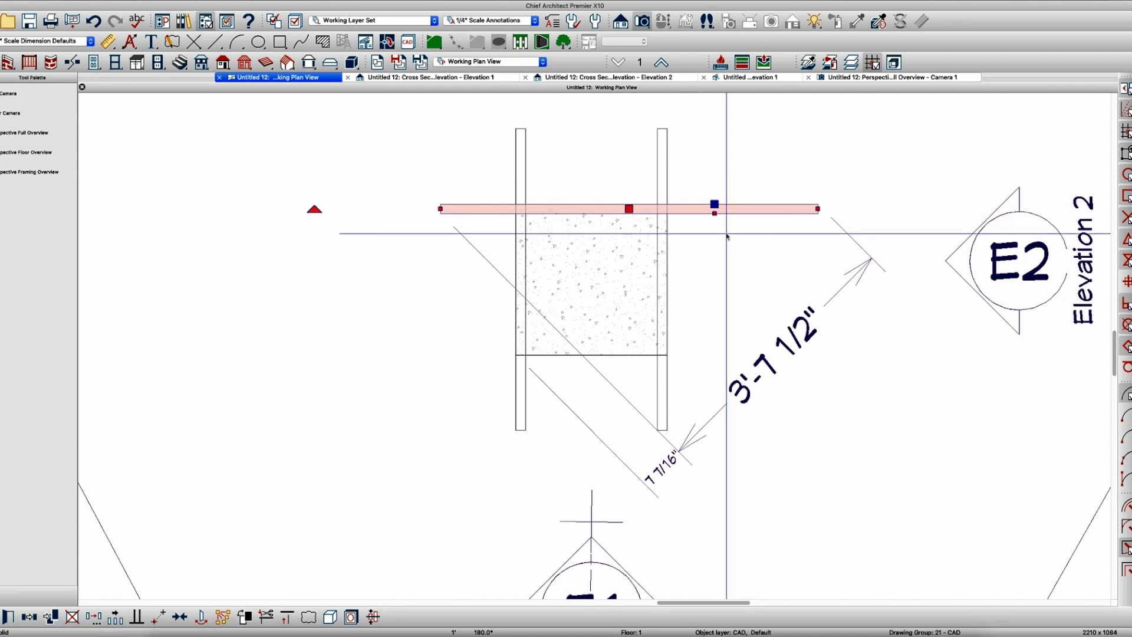
- Reflect a copy of the cross panel about the box's center to the opposite edge of the box
{"action": "key", "text": "c"}
{"action": "key", "text": "r"}
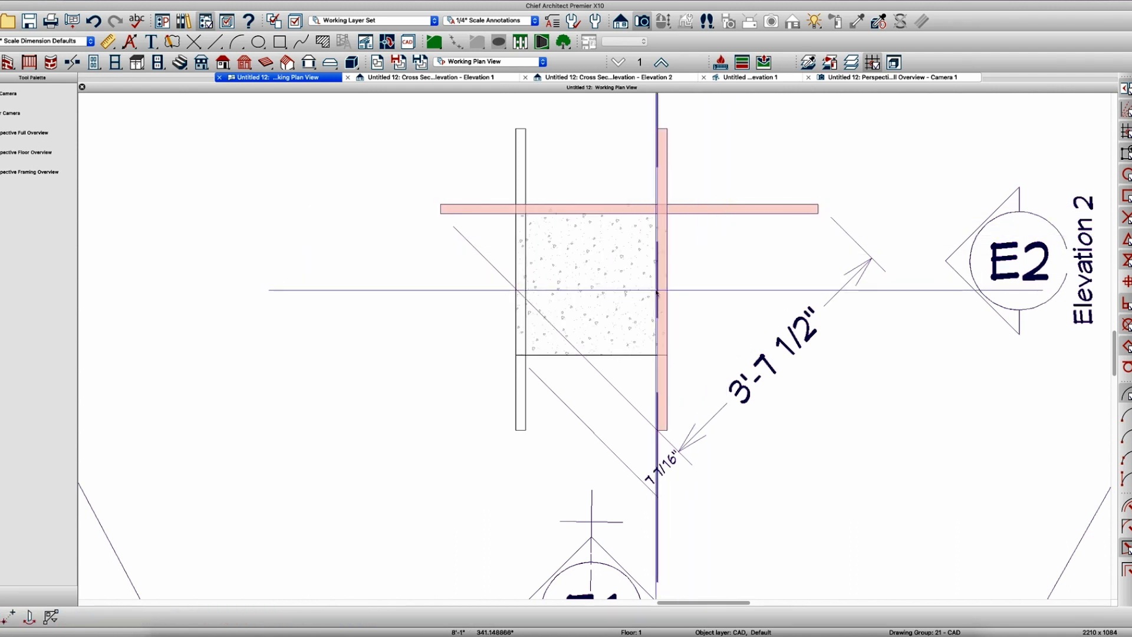
{"action": "left_click", "coordinate": [665, 294]}
{"action": "scroll", "coordinate": [614, 253], "scroll_direction": "down", "scroll_amount": 1}
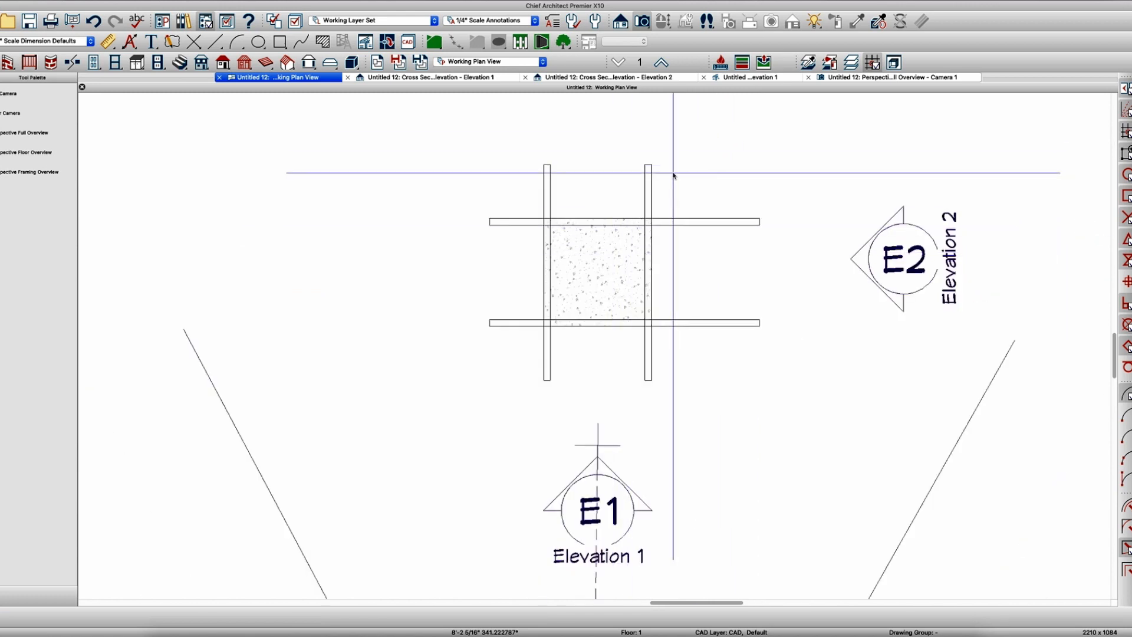
- Create a perspective full overview and examine the four panels around the concrete box
{"action": "key", "text": "o"}
{"action": "left_click_drag", "start_coordinate": [625, 372], "coordinate": [590, 394]}
{"action": "scroll", "coordinate": [622, 413], "scroll_direction": "up", "scroll_amount": 5}
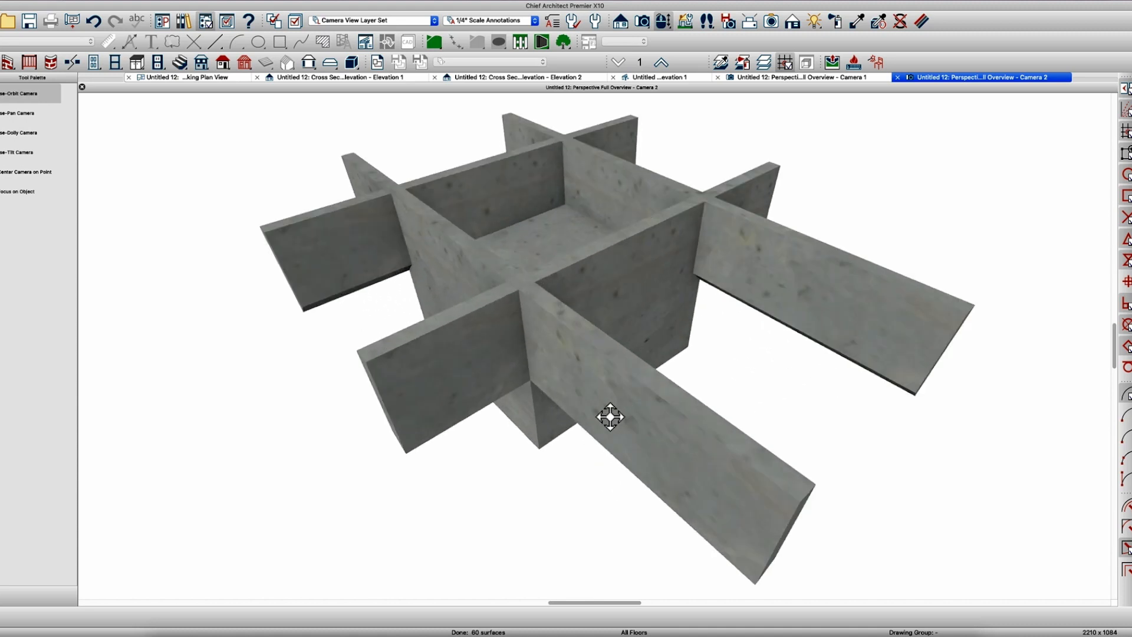
{"action": "scroll", "coordinate": [619, 416], "scroll_direction": "down", "scroll_amount": 2}
{"action": "left_click_drag", "start_coordinate": [614, 418], "coordinate": [652, 389]}
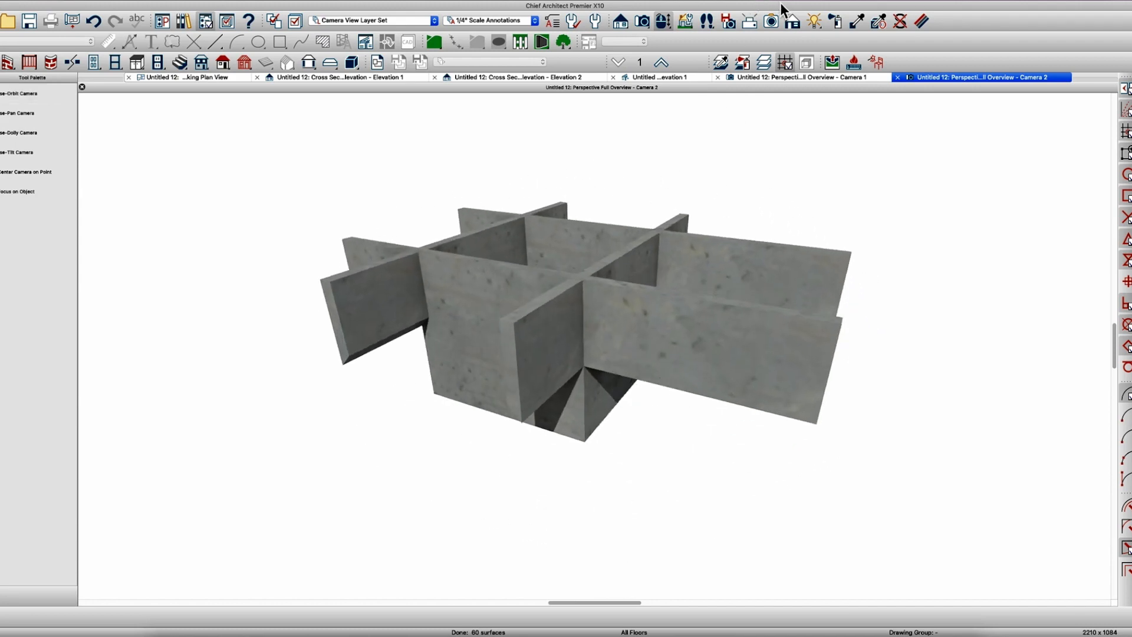
- Adjust the camera's sunlight so that the sun follows the camera
{"action": "left_click", "coordinate": [35, 132]}
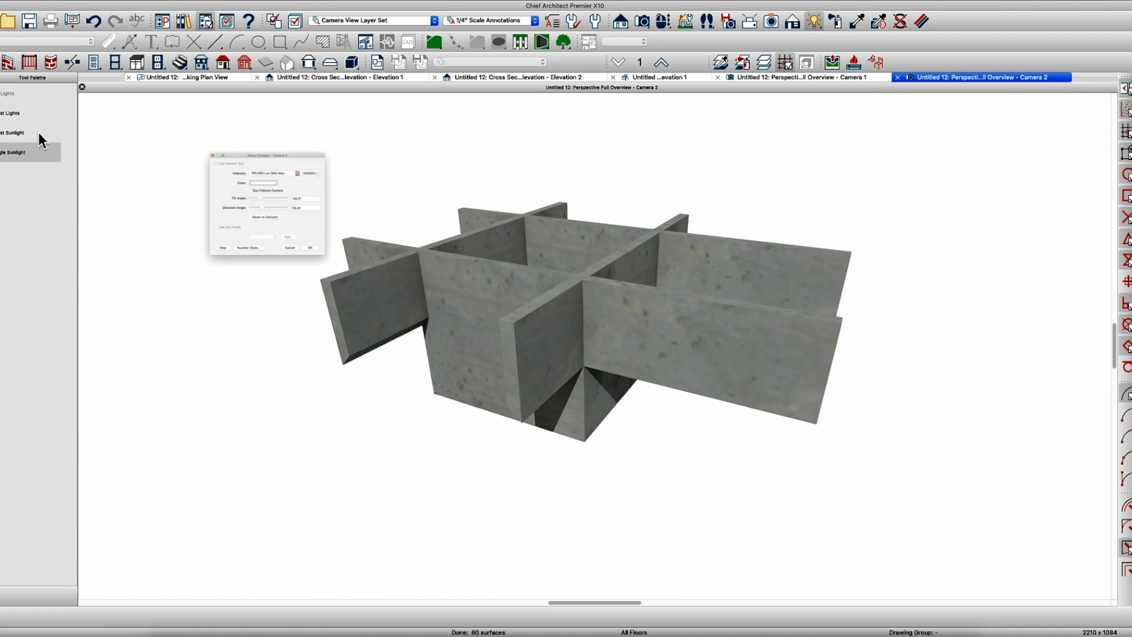
{"action": "left_click", "coordinate": [257, 179]}
{"action": "left_click", "coordinate": [349, 287]}
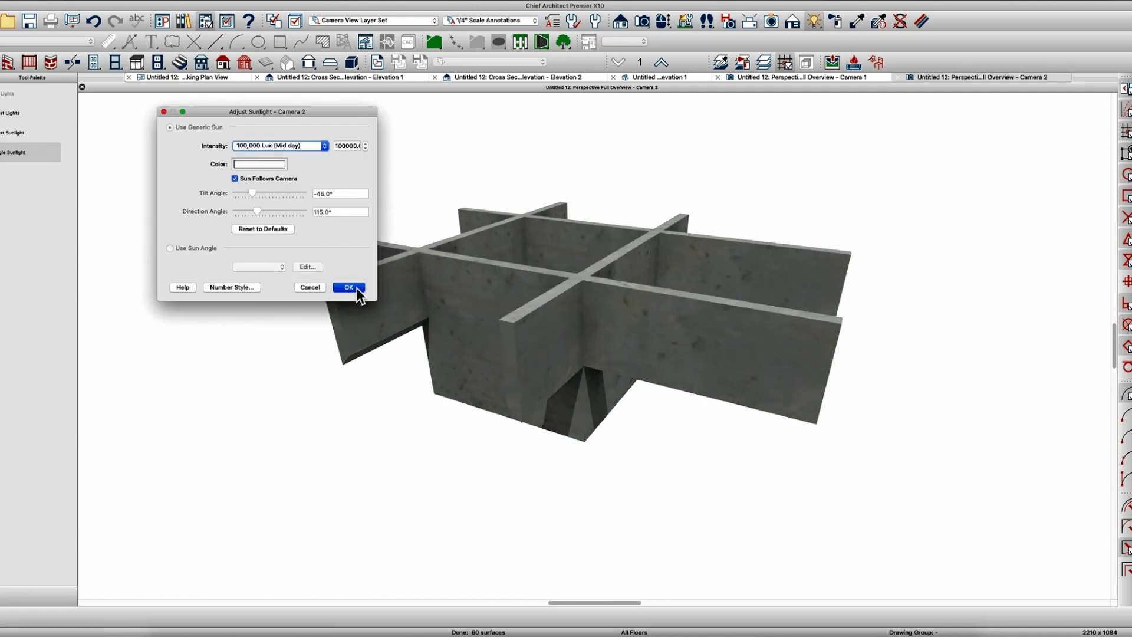
- Convert the concrete box and the front cross panel into solids
{"action": "left_click_drag", "start_coordinate": [581, 285], "coordinate": [572, 254]}
{"action": "left_click", "coordinate": [544, 390]}
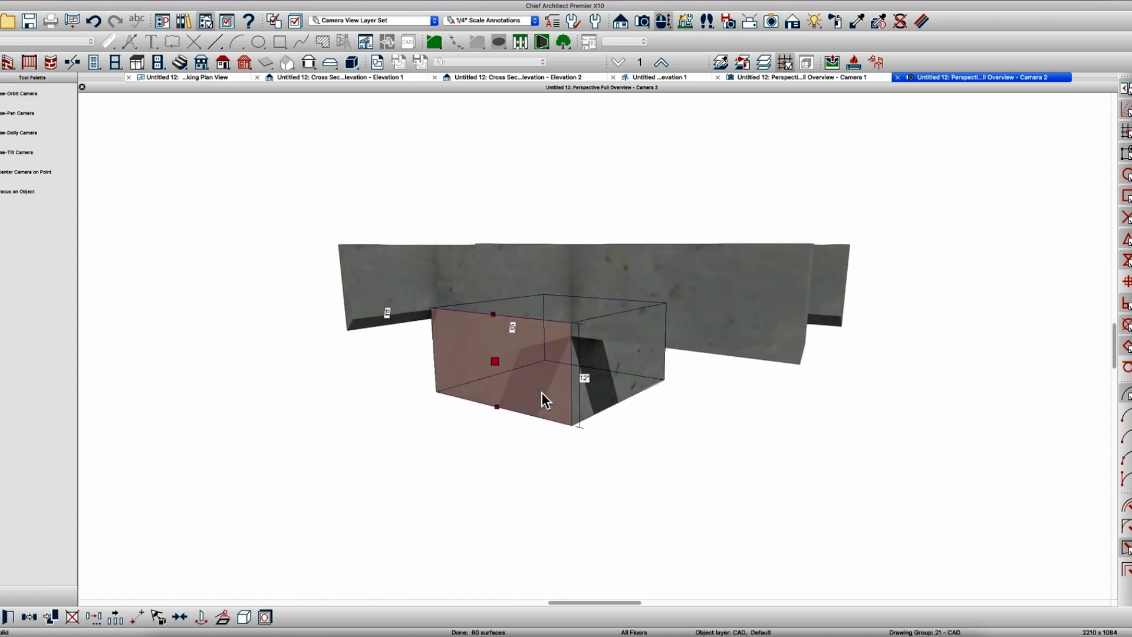
{"action": "left_click", "coordinate": [245, 619]}
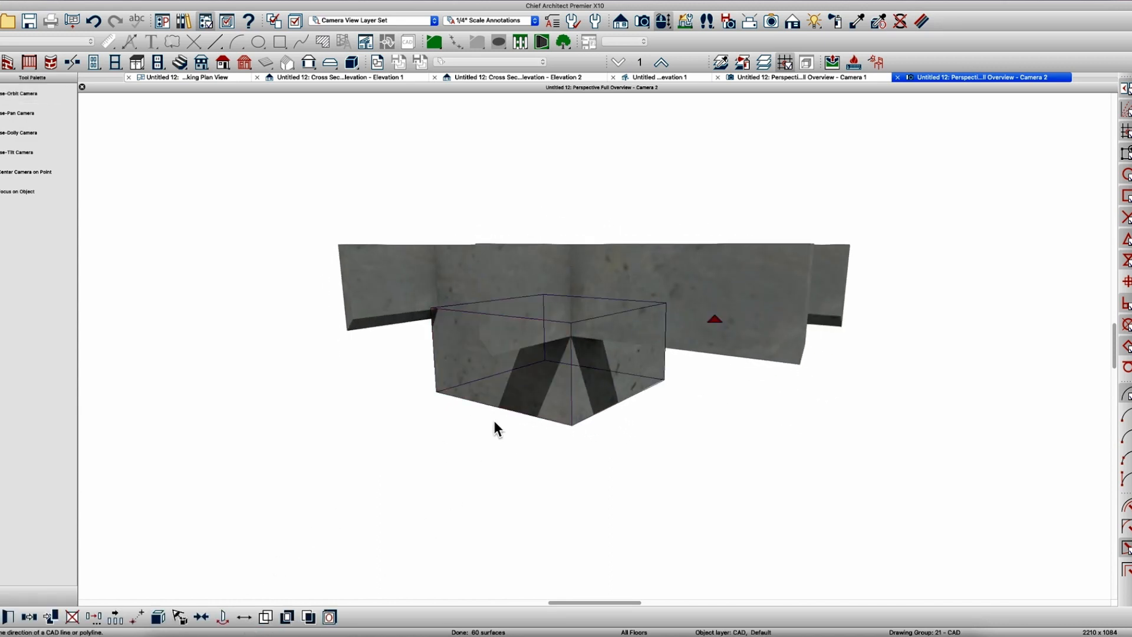
{"action": "left_click_drag", "start_coordinate": [526, 374], "coordinate": [540, 418]}
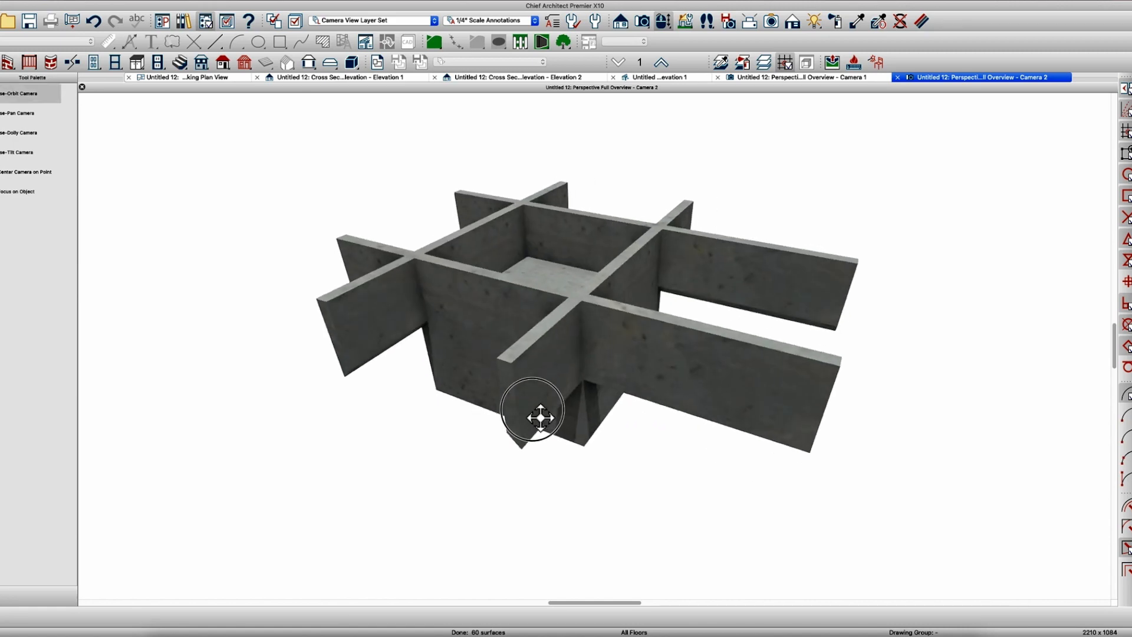
{"action": "left_click", "coordinate": [532, 384]}
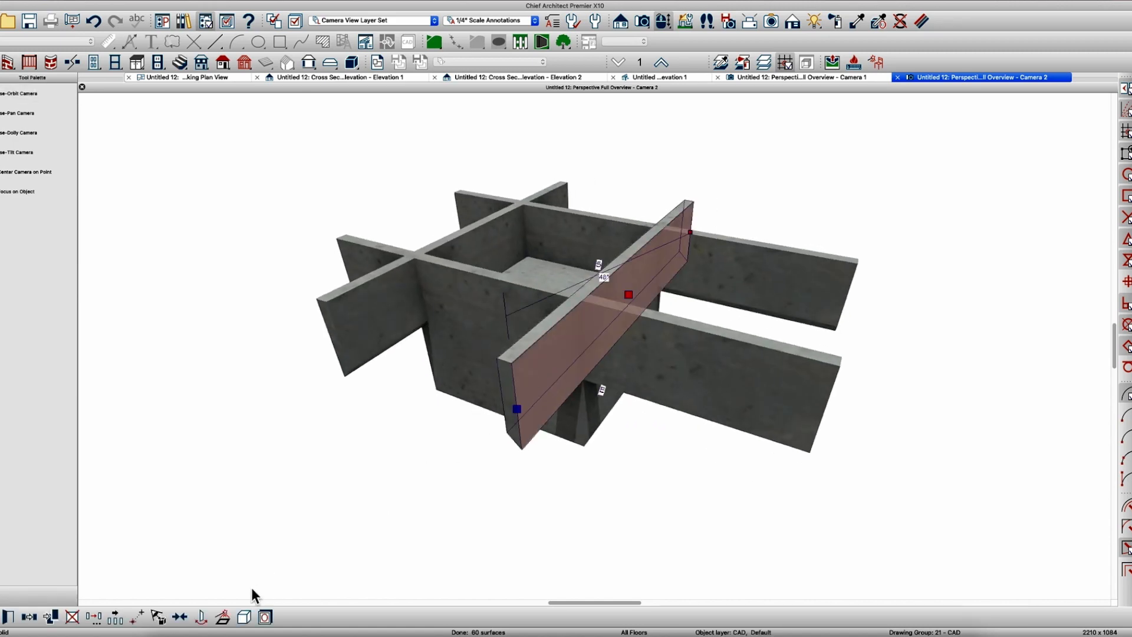
{"action": "left_click", "coordinate": [245, 617]}
{"action": "left_click", "coordinate": [461, 378]}
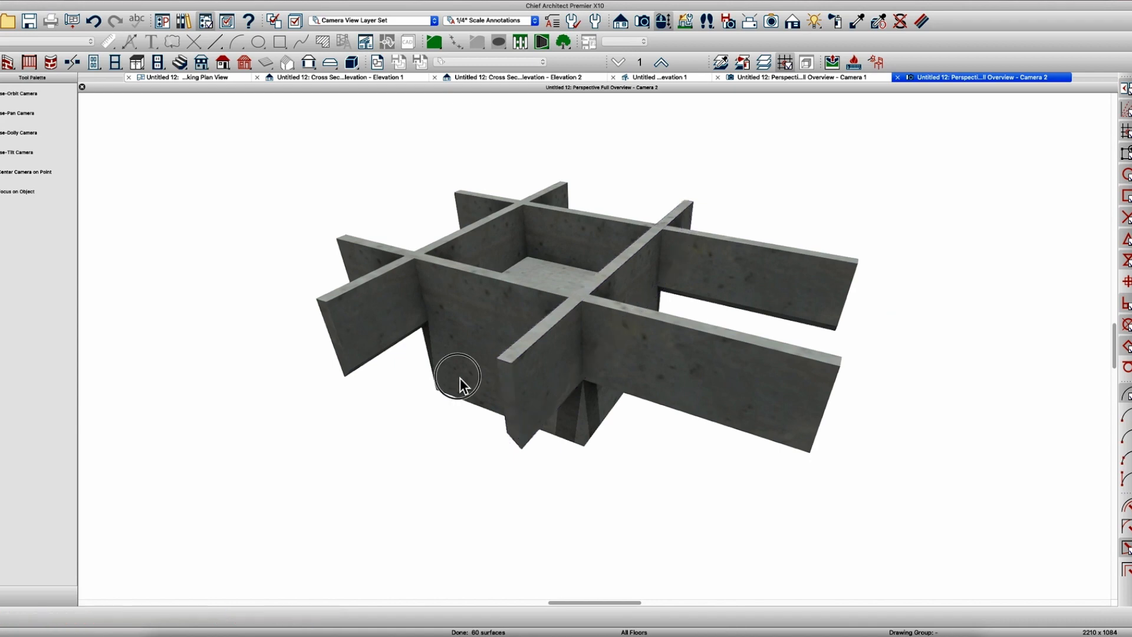
- Subtract the converted panel solid from the concrete box to chamfer that upper edge
{"action": "left_click_drag", "start_coordinate": [476, 378], "coordinate": [552, 395]}
{"action": "left_click", "coordinate": [519, 396]}
{"action": "left_click", "coordinate": [603, 401]}
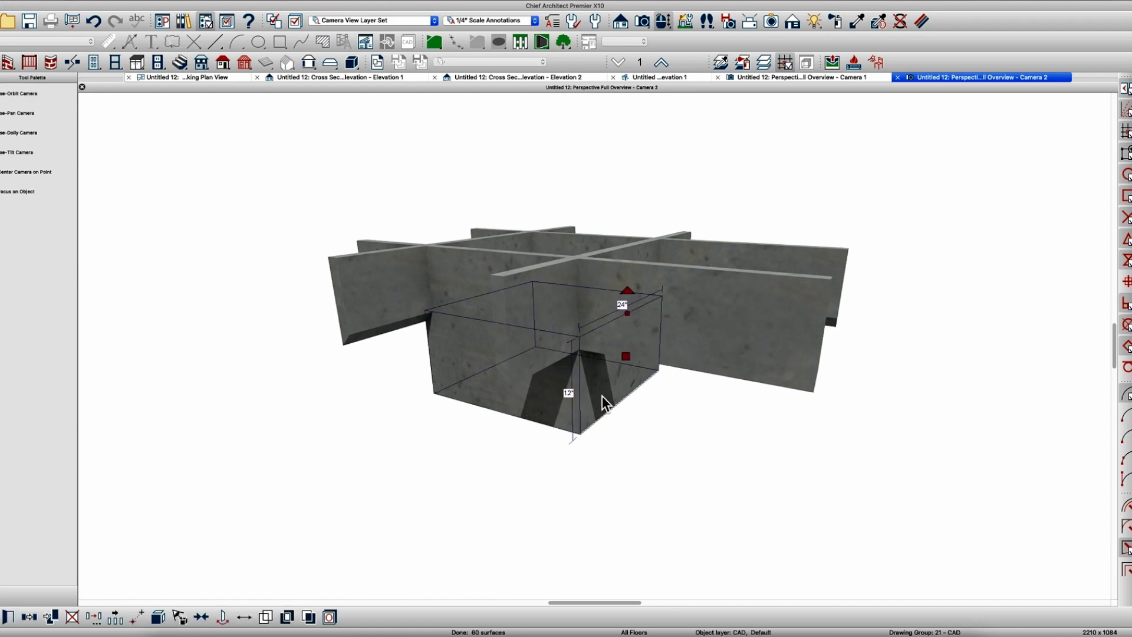
{"action": "left_click", "coordinate": [312, 617]}
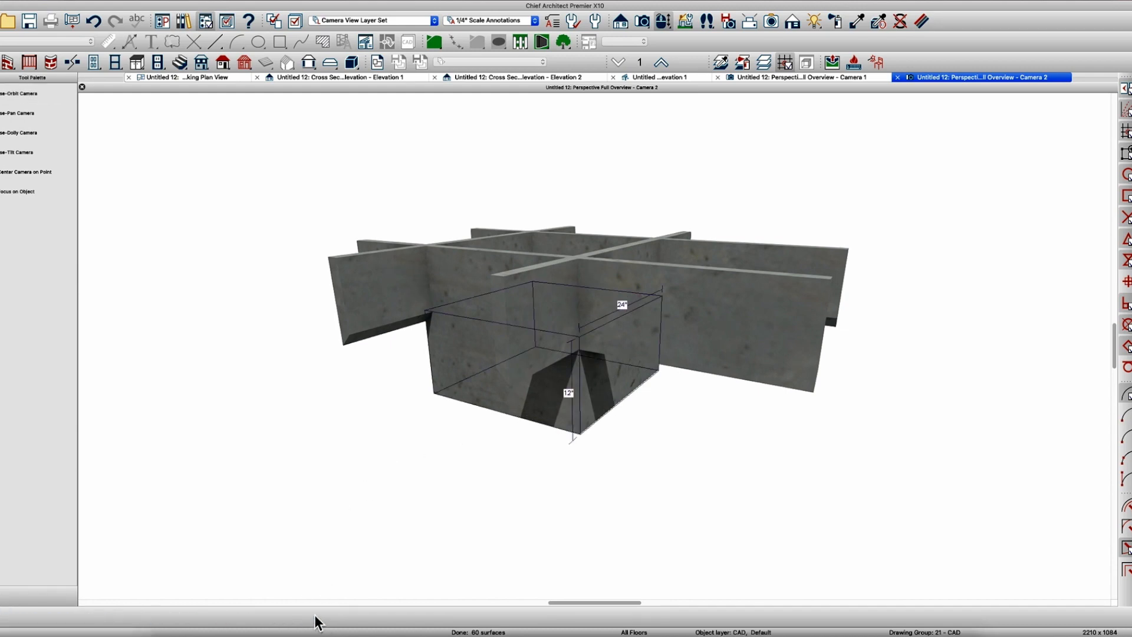
{"action": "left_click", "coordinate": [535, 326]}
{"action": "key", "text": "Escape"}
- Select the three remaining panels together and convert them into solids
{"action": "left_click_drag", "start_coordinate": [566, 394], "coordinate": [391, 357]}
{"action": "key", "text": "Escape"}
{"action": "left_click", "coordinate": [602, 296]}
{"action": "key", "text": "Escape"}
{"action": "middle_click_drag", "start_coordinate": [600, 312], "coordinate": [611, 361]}
{"action": "left_click", "coordinate": [483, 302]}
{"action": "key", "text": "Tab"}
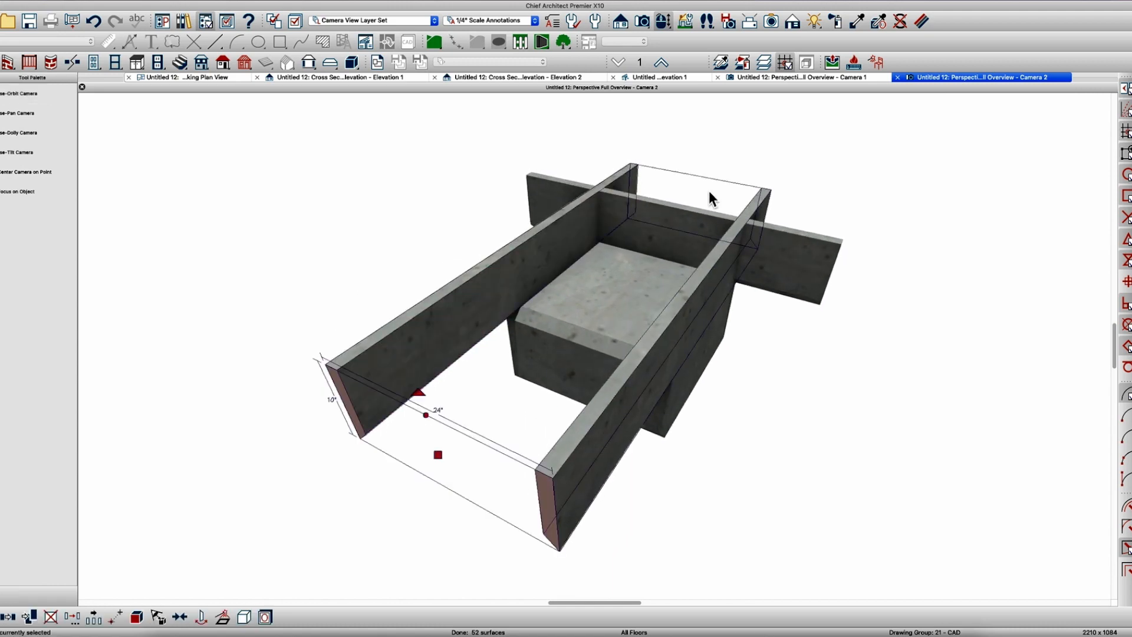
{"action": "key", "text": "Tab"}
{"action": "left_click", "coordinate": [242, 619]}
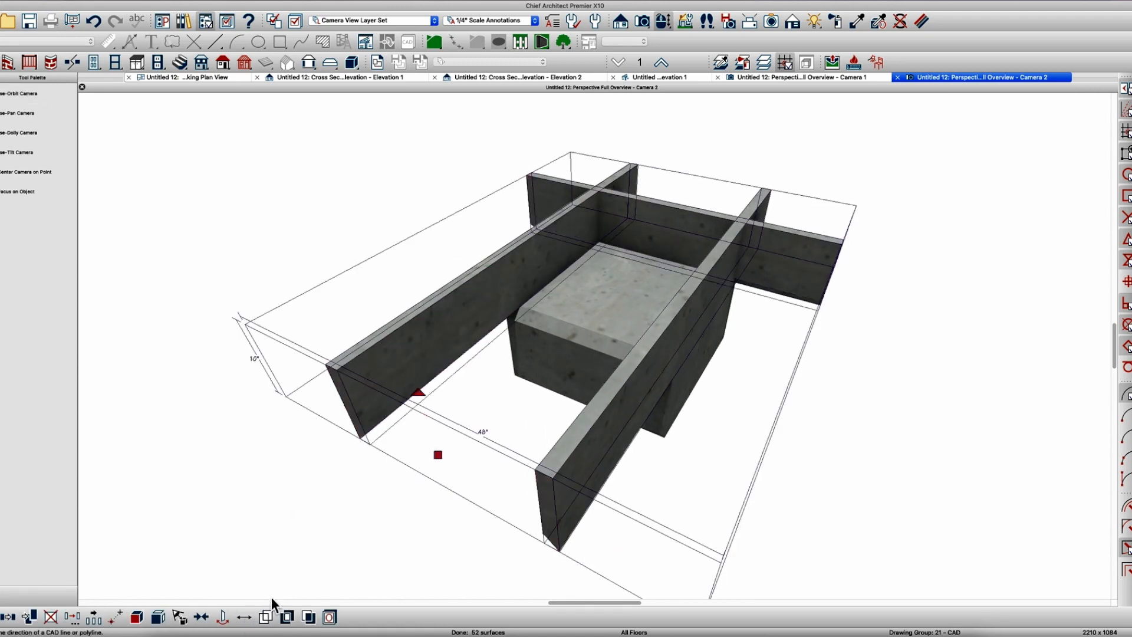
{"action": "key", "text": "Escape"}
- Subtract the three remaining panel solids from the concrete box one by one to chamfer its other upper edges
{"action": "middle_click_drag", "start_coordinate": [679, 408], "coordinate": [696, 384]}
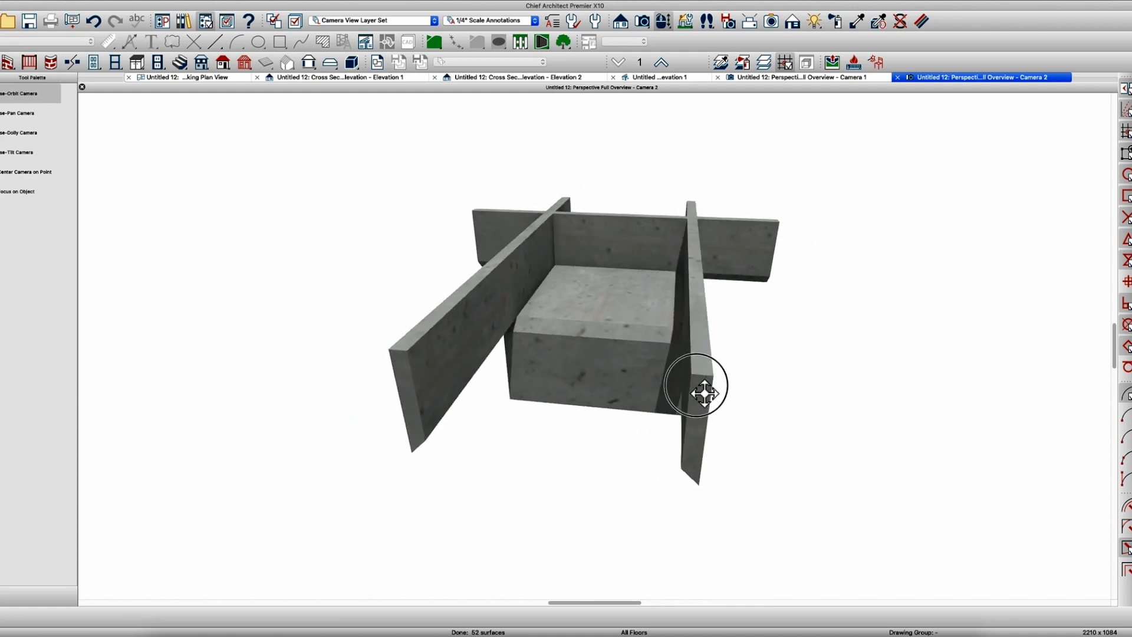
{"action": "left_click", "coordinate": [609, 385]}
{"action": "left_click", "coordinate": [328, 616]}
{"action": "left_click", "coordinate": [430, 362]}
{"action": "left_click", "coordinate": [576, 380]}
{"action": "left_click", "coordinate": [309, 617]}
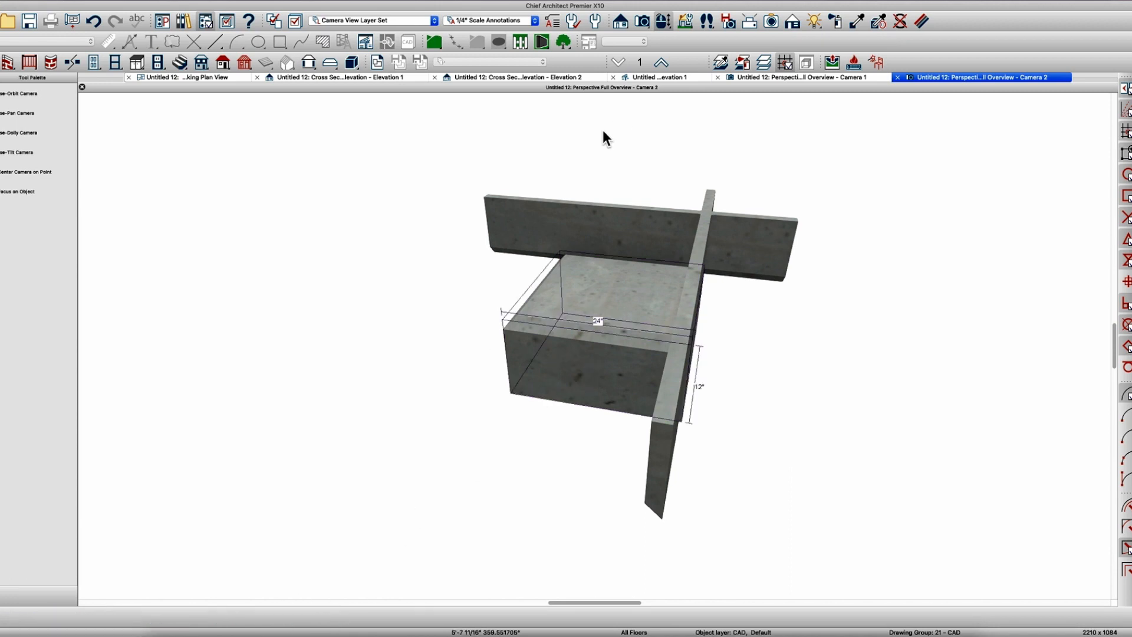
{"action": "left_click", "coordinate": [564, 225]}
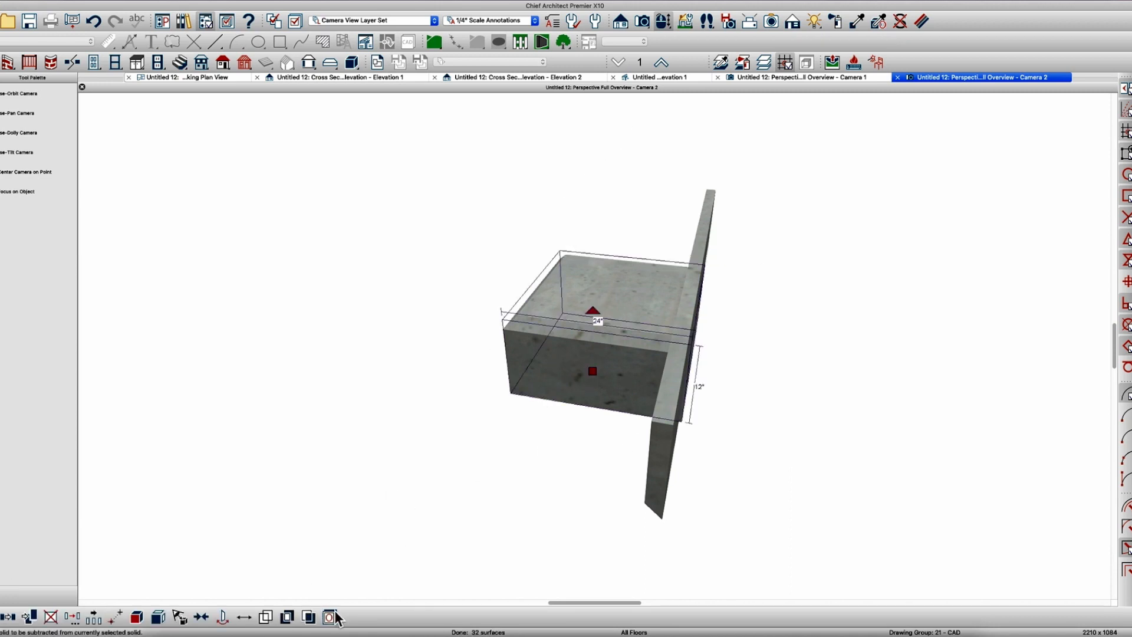
{"action": "left_click", "coordinate": [610, 393]}
{"action": "left_click", "coordinate": [315, 617]}
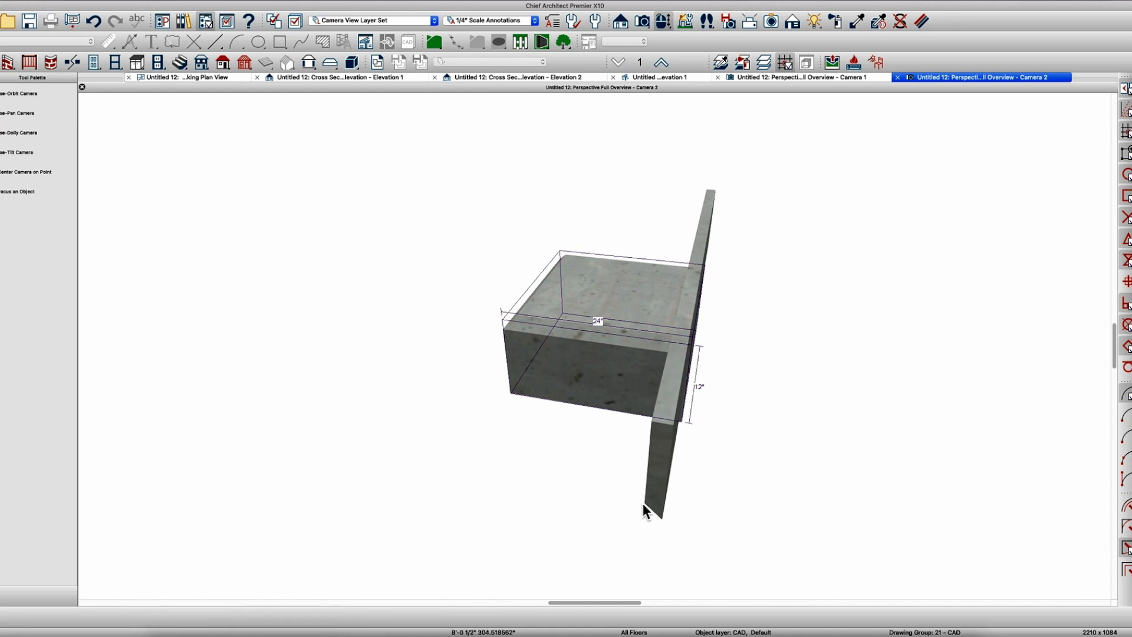
{"action": "left_click", "coordinate": [666, 476]}
- Convert the chamfered concrete block to a Fixture (Interior) symbol, added to the library with advanced options shown
{"action": "left_click_drag", "start_coordinate": [649, 360], "coordinate": [590, 426]}
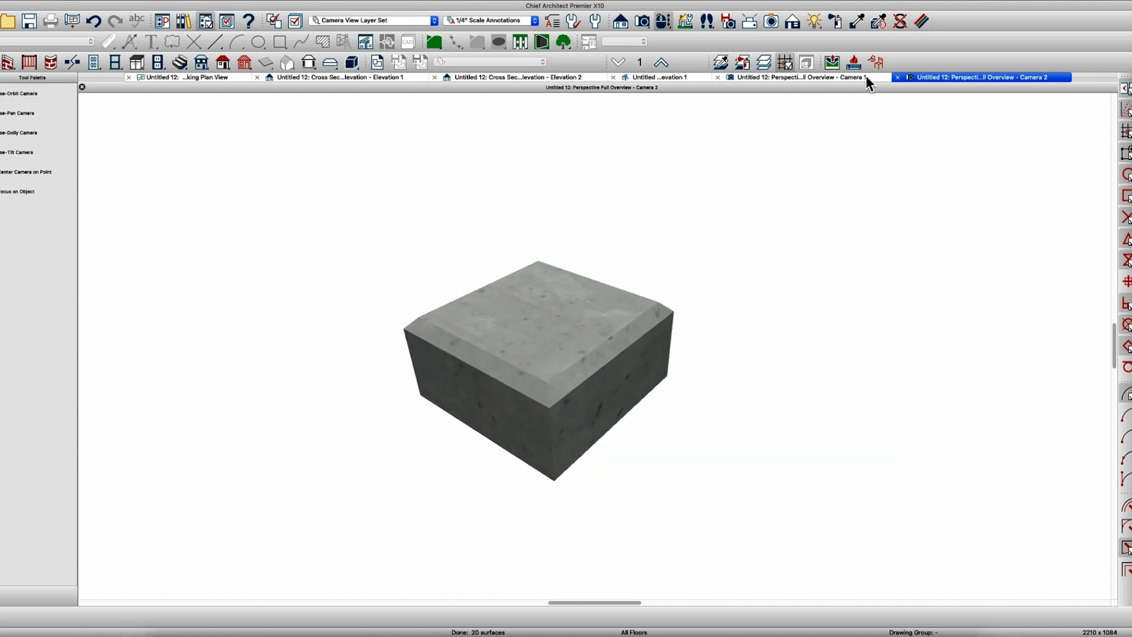
{"action": "left_click", "coordinate": [876, 63]}
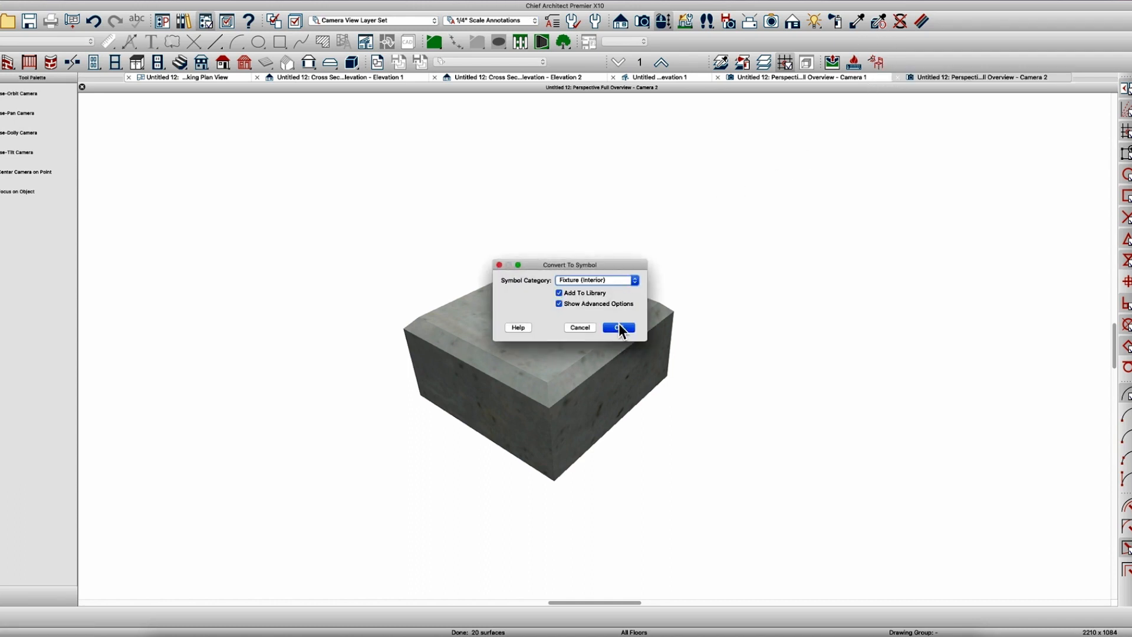
{"action": "left_click", "coordinate": [595, 281]}
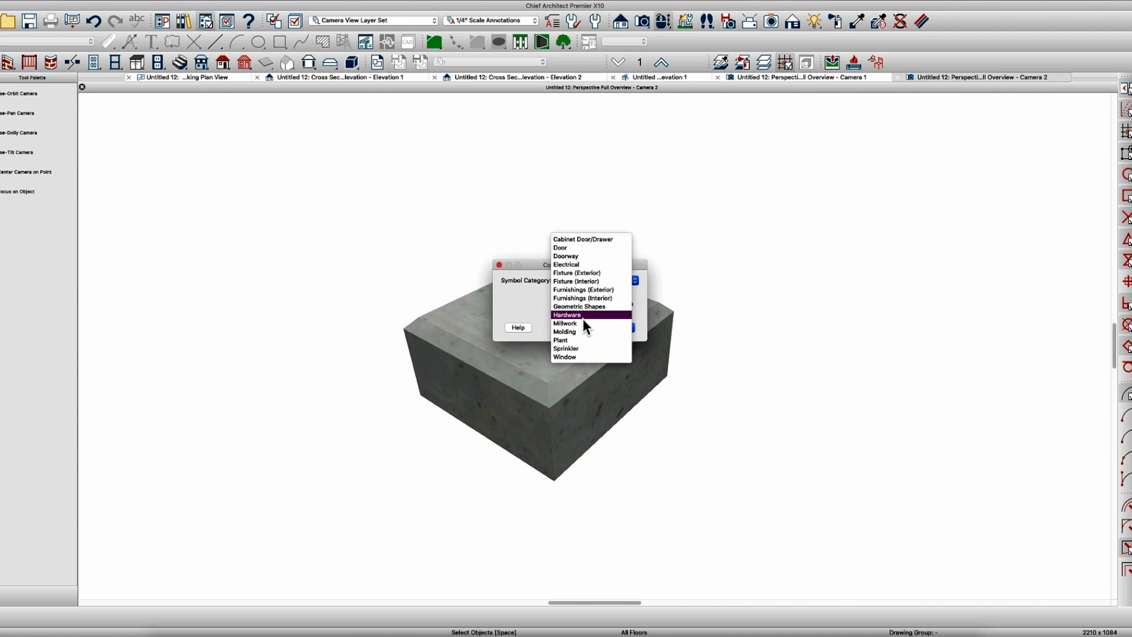
{"action": "left_click", "coordinate": [592, 285]}
{"action": "left_click", "coordinate": [619, 331]}
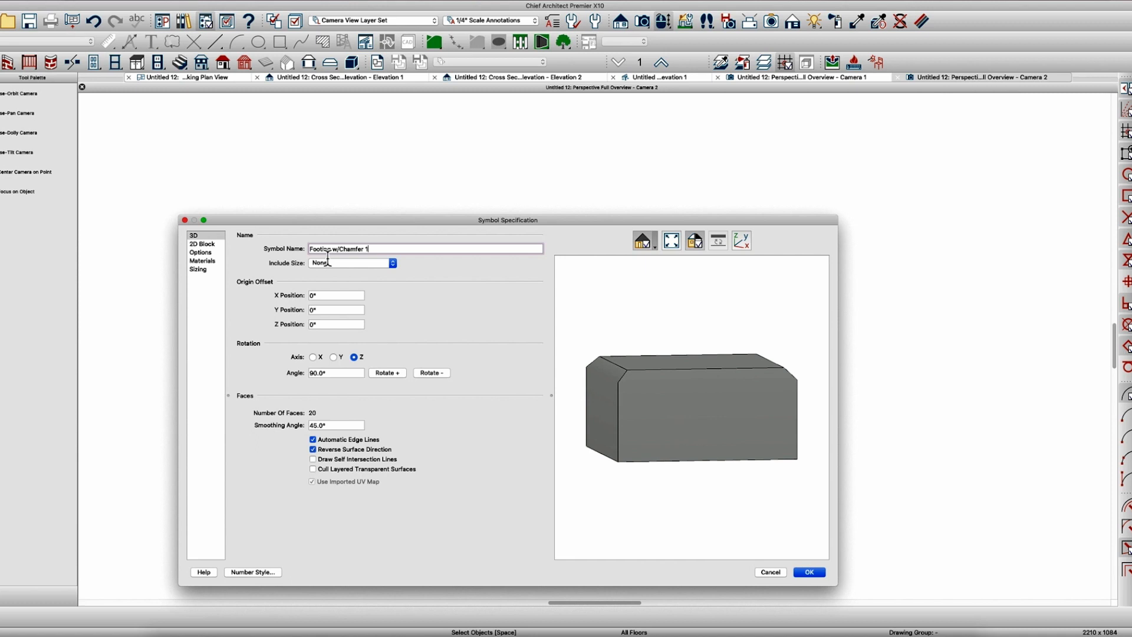
- Name the symbol "Footing w/Chamfer 100" and set its smoothing angle to 15°
{"action": "key", "text": "Tab"}
{"action": "key", "text": "Tab"}
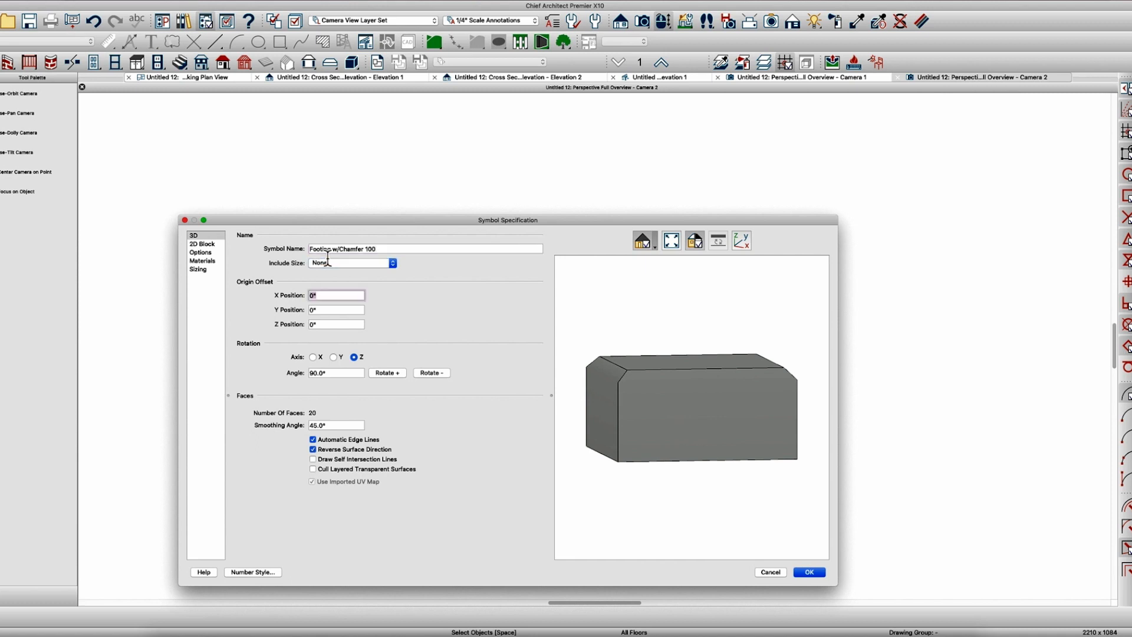
{"action": "left_click_drag", "start_coordinate": [337, 426], "coordinate": [293, 424]}
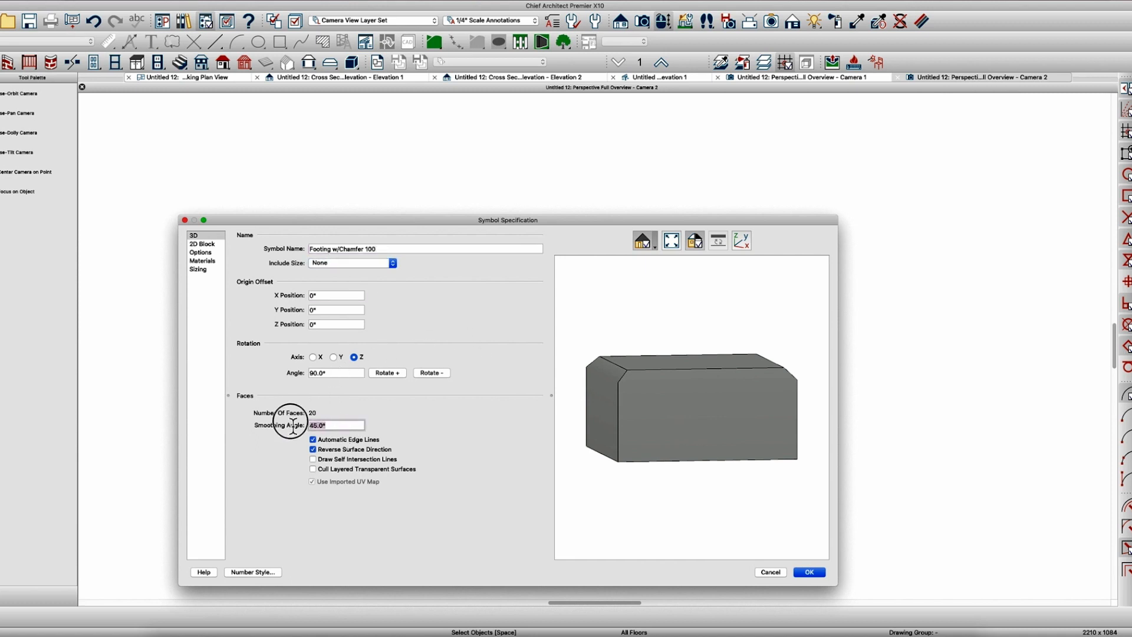
{"action": "type", "text": "15"}
{"action": "key", "text": "Tab"}
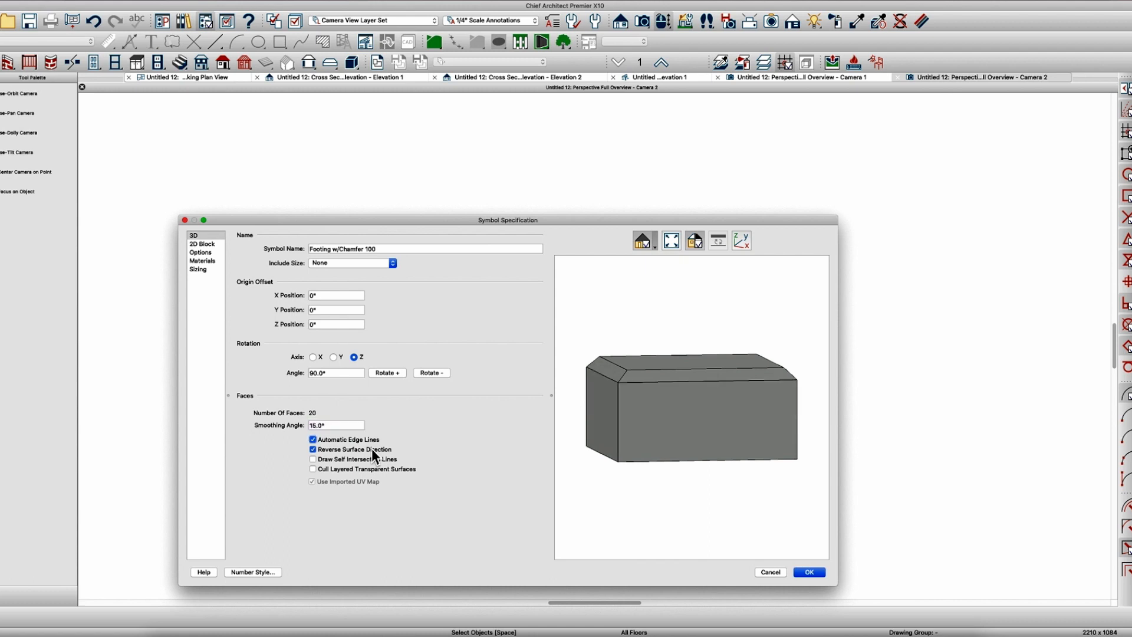
{"action": "left_click_drag", "start_coordinate": [730, 379], "coordinate": [790, 413]}
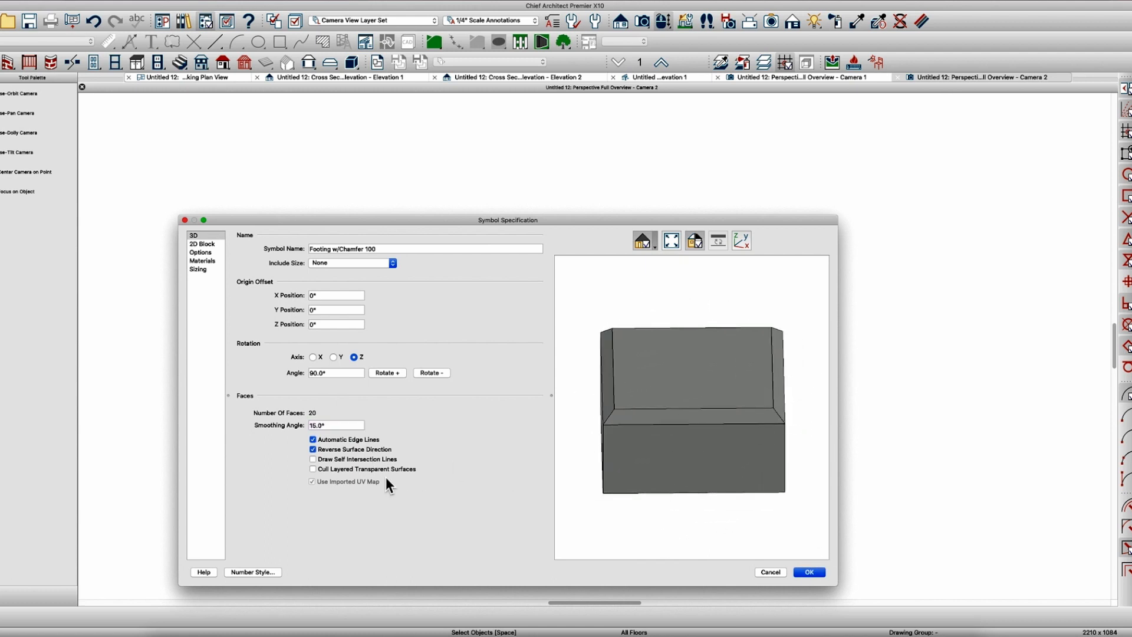
- Open the symbol's sizing settings and show the coordinate axes in the preview, viewing the block from above
{"action": "left_click", "coordinate": [199, 270]}
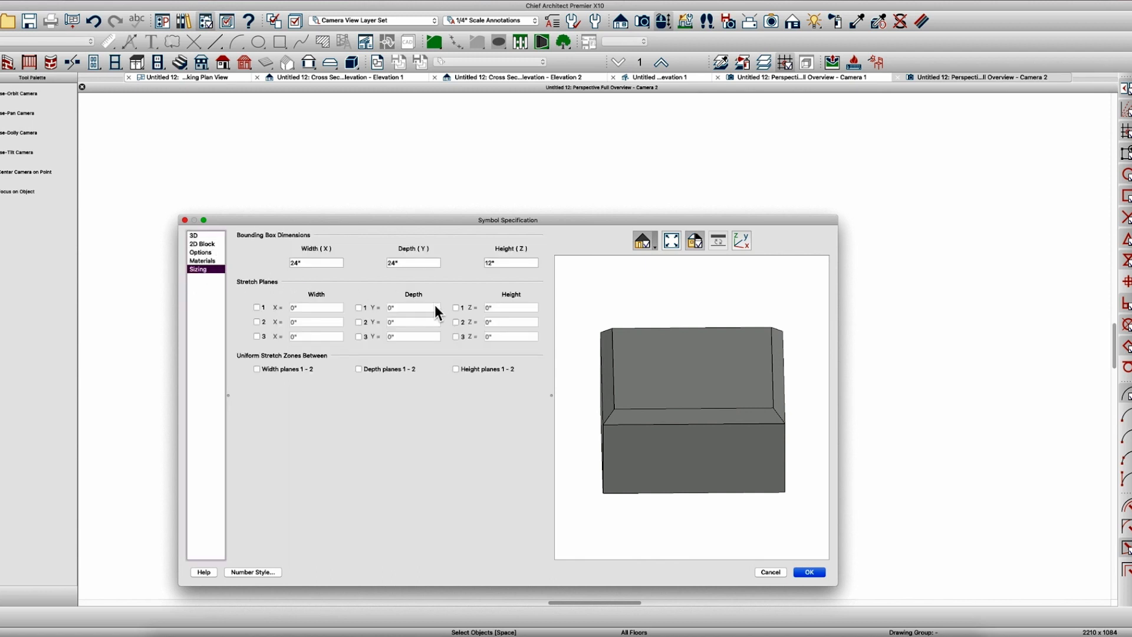
{"action": "left_click_drag", "start_coordinate": [664, 397], "coordinate": [643, 361]}
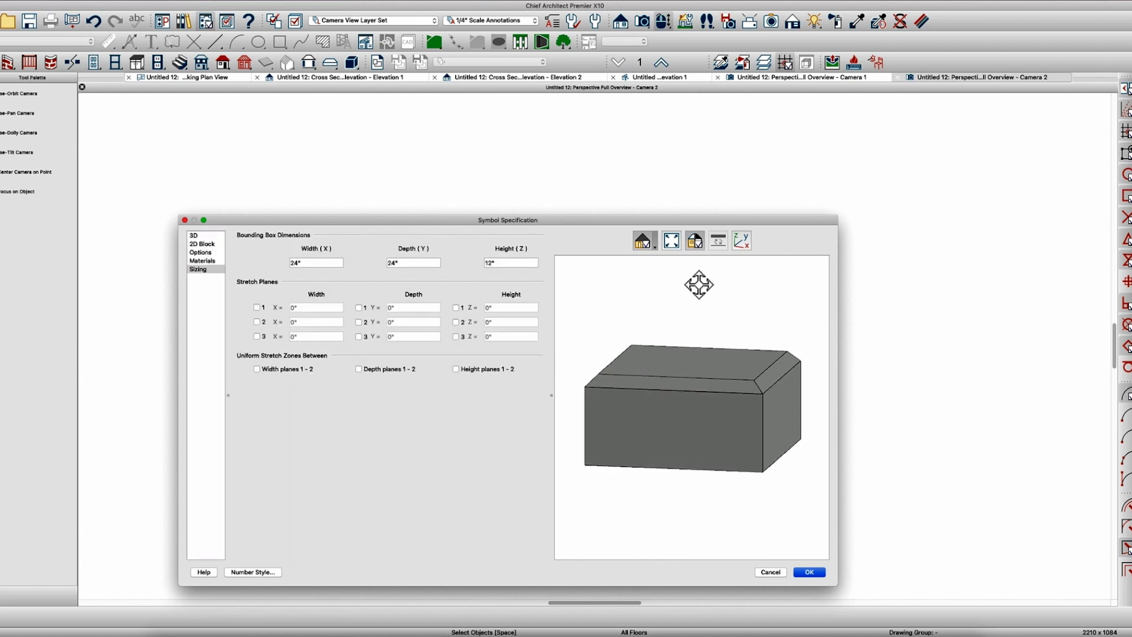
{"action": "left_click", "coordinate": [742, 240]}
{"action": "left_click_drag", "start_coordinate": [689, 315], "coordinate": [539, 476]}
{"action": "scroll", "coordinate": [630, 462], "scroll_direction": "down", "scroll_amount": 3}
{"action": "mouse_move", "coordinate": [685, 430]}
{"action": "left_mouse_down"}
{"action": "mouse_move", "coordinate": [687, 449]}
{"action": "mouse_move", "coordinate": [688, 412]}
{"action": "mouse_move", "coordinate": [690, 424]}
{"action": "left_mouse_up"}
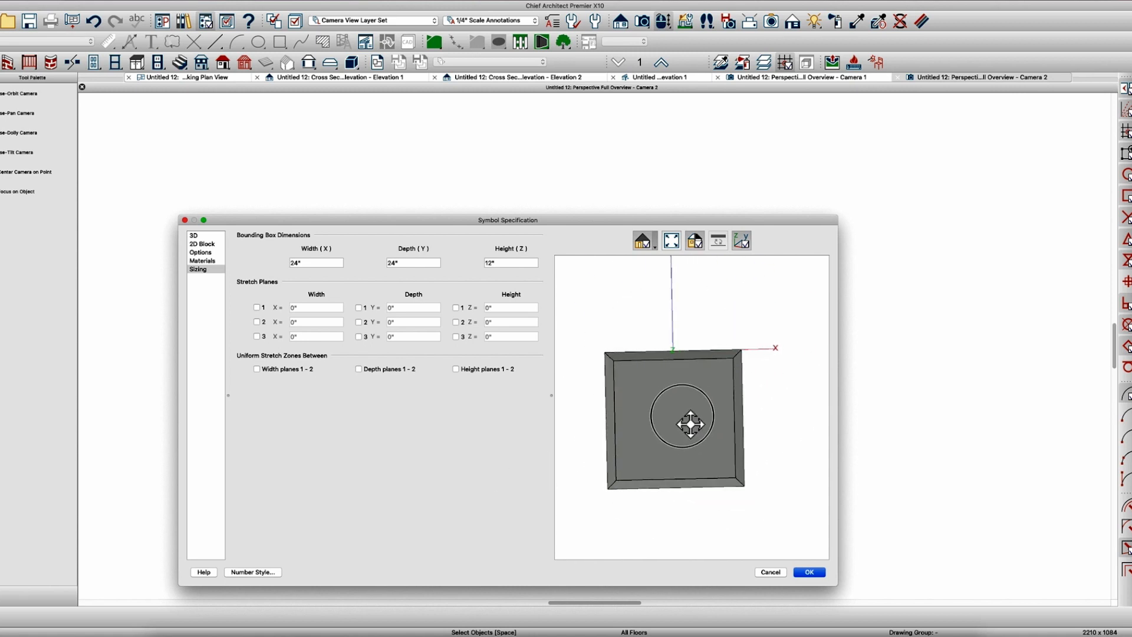
{"action": "left_click_drag", "start_coordinate": [690, 424], "coordinate": [690, 448]}
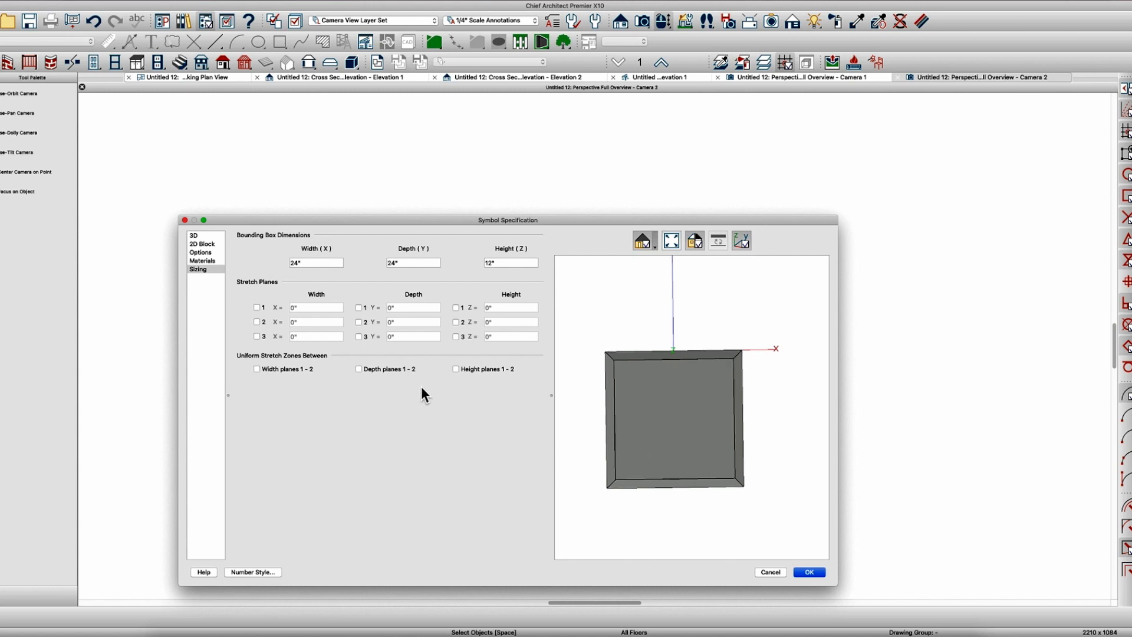
- Enable the symbol's first height stretch plane at Z = 1"
{"action": "left_click", "coordinate": [456, 307]}
{"action": "left_click_drag", "start_coordinate": [720, 437], "coordinate": [663, 356]}
{"action": "left_click", "coordinate": [485, 307]}
{"action": "key", "text": "BackSpace"}
{"action": "type", "text": "1"}
{"action": "left_click_drag", "start_coordinate": [637, 416], "coordinate": [689, 449]}
{"action": "left_click_drag", "start_coordinate": [665, 399], "coordinate": [663, 551]}
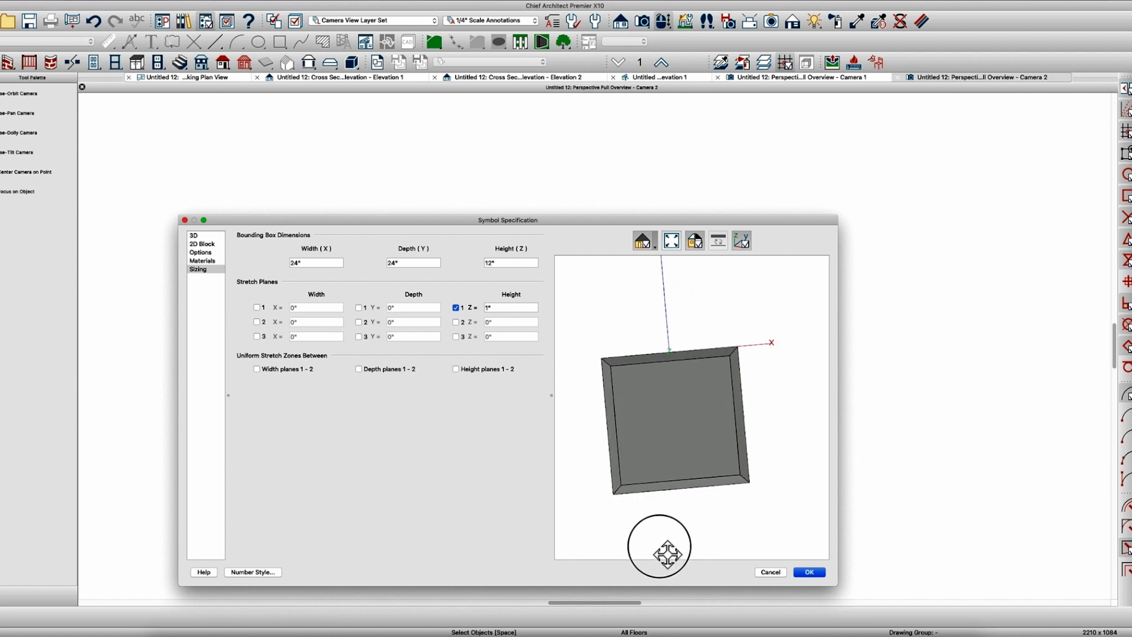
{"action": "left_click_drag", "start_coordinate": [678, 493], "coordinate": [673, 490]}
{"action": "scroll", "coordinate": [681, 449], "scroll_direction": "down", "scroll_amount": 2}
{"action": "scroll", "coordinate": [683, 463], "scroll_direction": "up", "scroll_amount": 2}
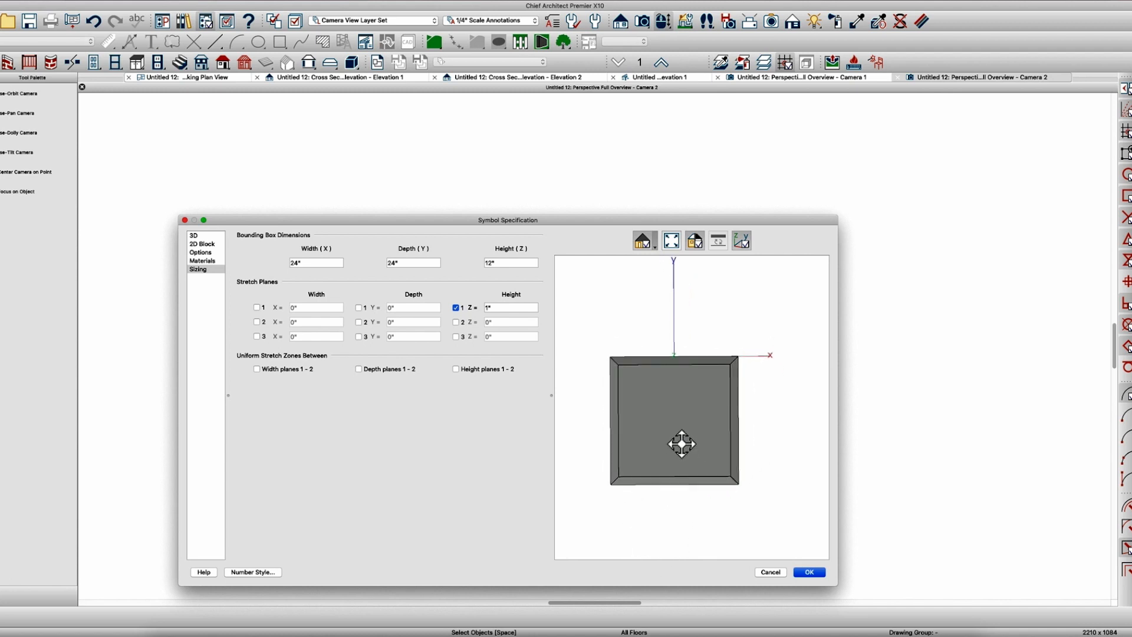
- Enable the symbol's first depth stretch plane at Y = -12" and accept the symbol specification
{"action": "left_click", "coordinate": [364, 309]}
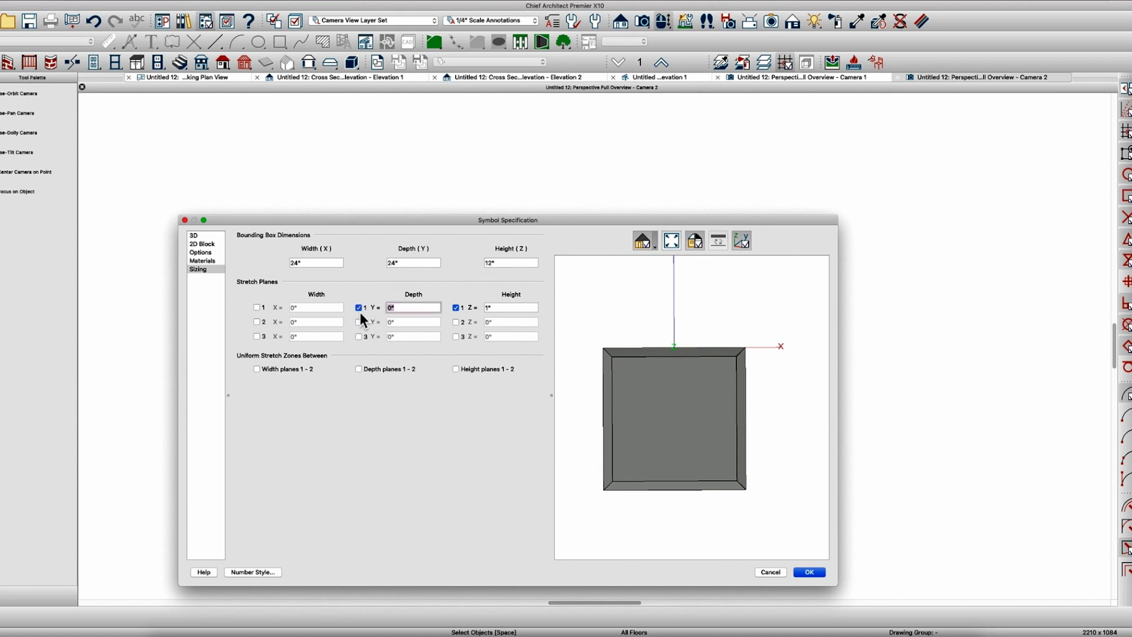
{"action": "type", "text": "-12"}
{"action": "key", "text": "Tab"}
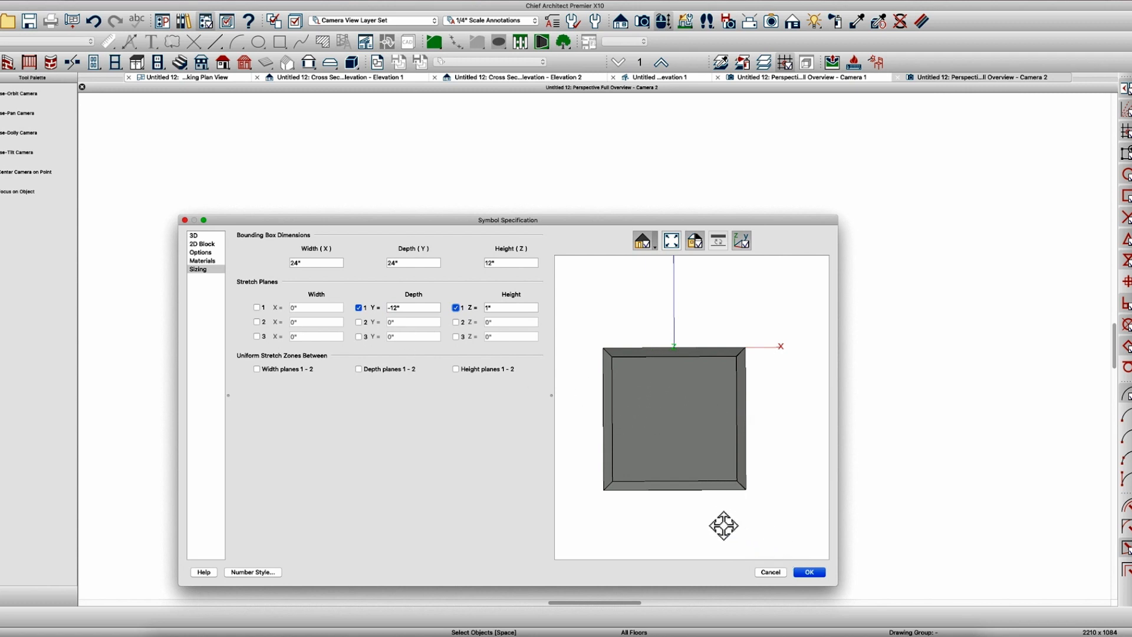
{"action": "left_click", "coordinate": [817, 575]}
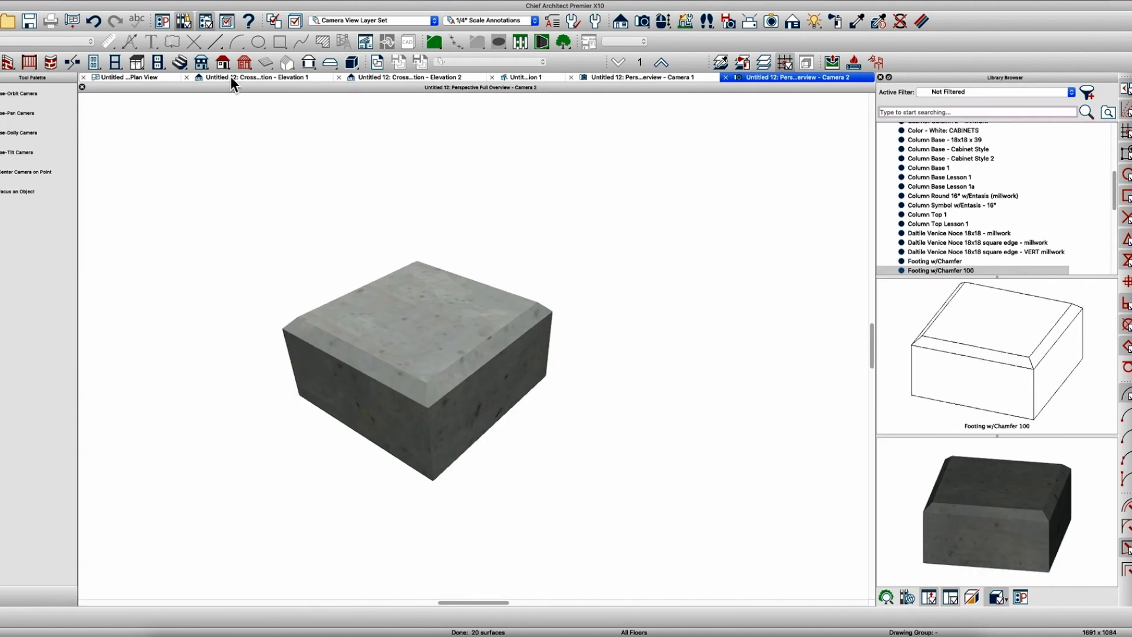
- Place the Footing w/Chamfer 100 library symbol in the plan view, west of the original block
{"action": "left_click", "coordinate": [159, 78]}
{"action": "scroll", "coordinate": [752, 300], "scroll_direction": "down", "scroll_amount": 3}
{"action": "scroll", "coordinate": [476, 243], "scroll_direction": "up", "scroll_amount": 2}
{"action": "left_click", "coordinate": [469, 266]}
{"action": "scroll", "coordinate": [469, 266], "scroll_direction": "up", "scroll_amount": 2}
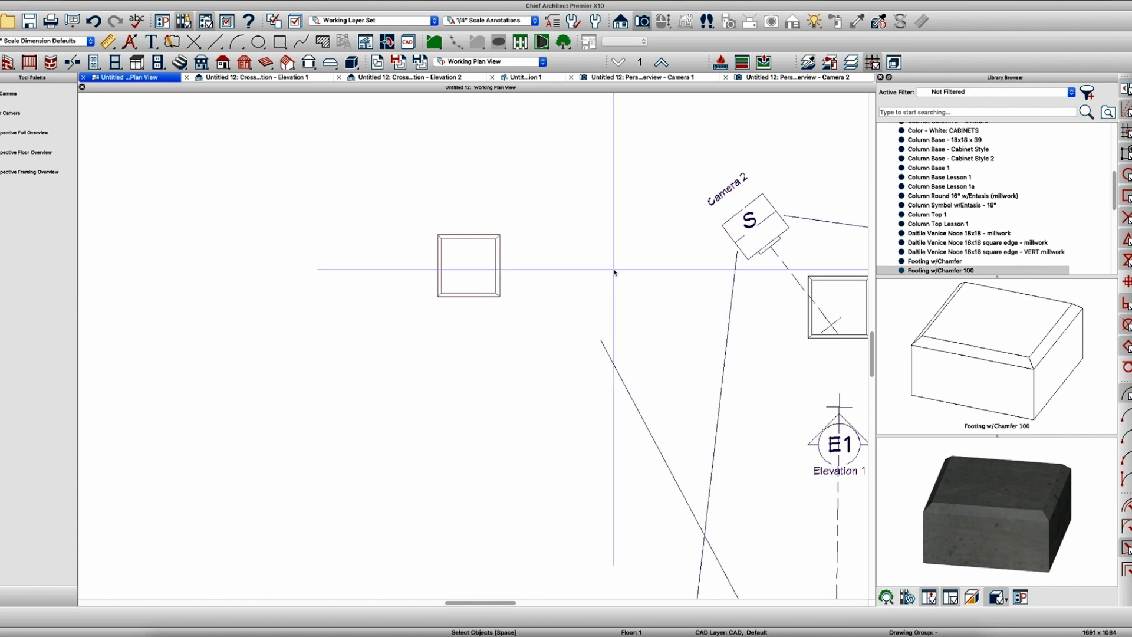
{"action": "scroll", "coordinate": [621, 303], "scroll_direction": "down", "scroll_amount": 3}
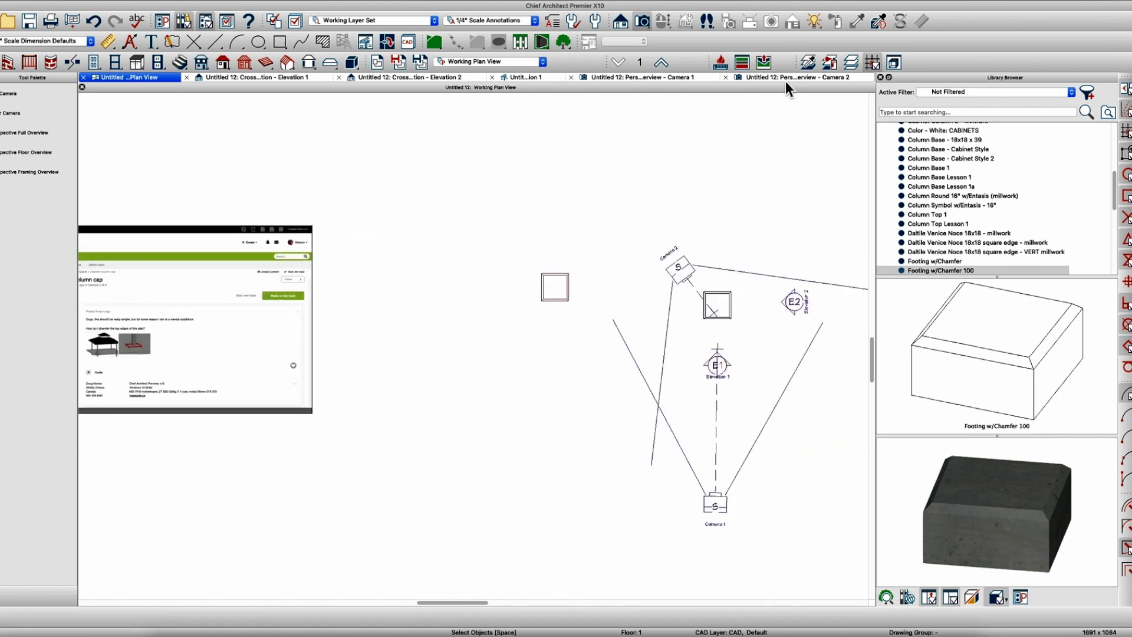
- Examine the placed footing symbol beside the original block in the Camera 2 perspective view
{"action": "left_click", "coordinate": [786, 80]}
{"action": "scroll", "coordinate": [784, 389], "scroll_direction": "down", "scroll_amount": 5}
{"action": "scroll", "coordinate": [784, 396], "scroll_direction": "down", "scroll_amount": 2}
{"action": "scroll", "coordinate": [828, 407], "scroll_direction": "up", "scroll_amount": 5}
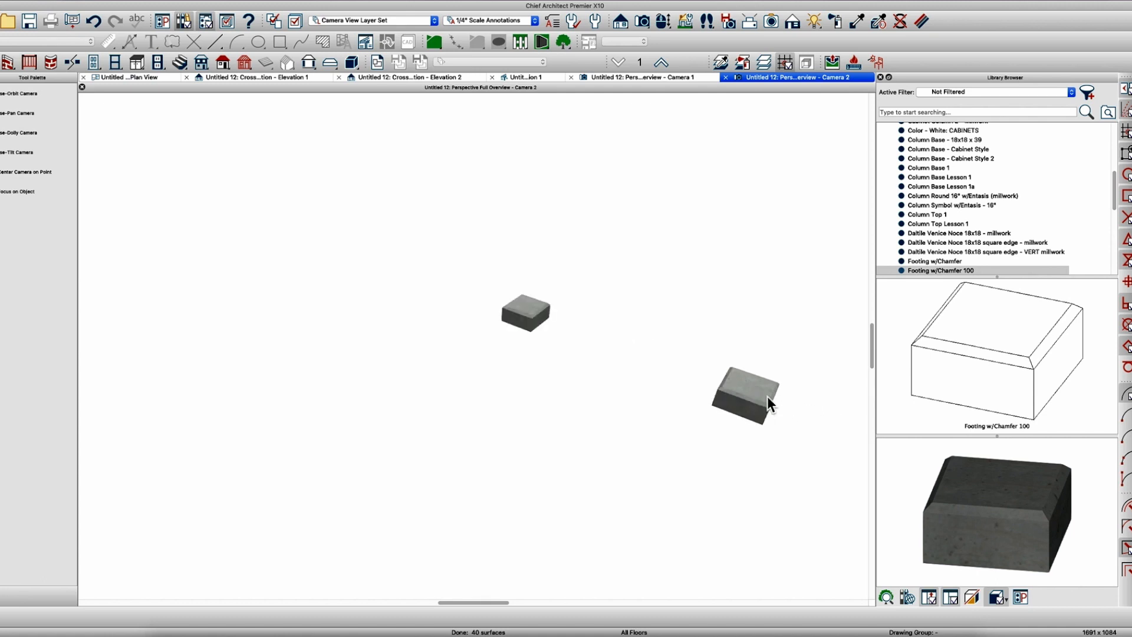
{"action": "left_click", "coordinate": [533, 323]}
{"action": "scroll", "coordinate": [534, 327], "scroll_direction": "up", "scroll_amount": 4}
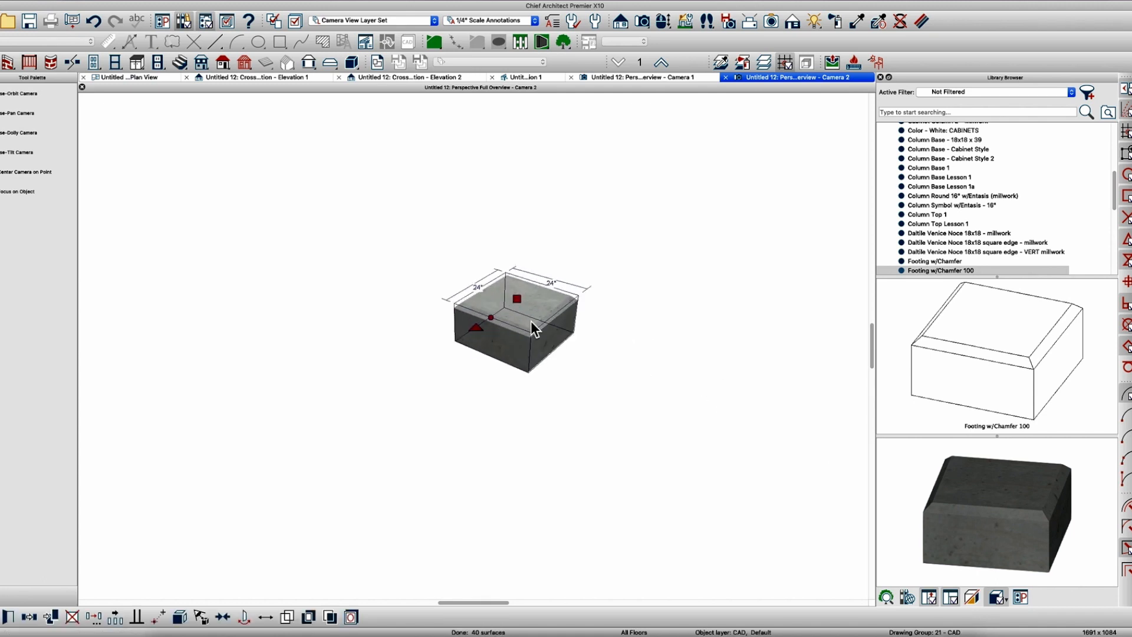
{"action": "scroll", "coordinate": [461, 317], "scroll_direction": "down", "scroll_amount": 3}
{"action": "scroll", "coordinate": [455, 322], "scroll_direction": "up", "scroll_amount": 1}
{"action": "left_click", "coordinate": [617, 152]}
{"action": "scroll", "coordinate": [373, 289], "scroll_direction": "down", "scroll_amount": 1}
{"action": "scroll", "coordinate": [373, 289], "scroll_direction": "down", "scroll_amount": 2}
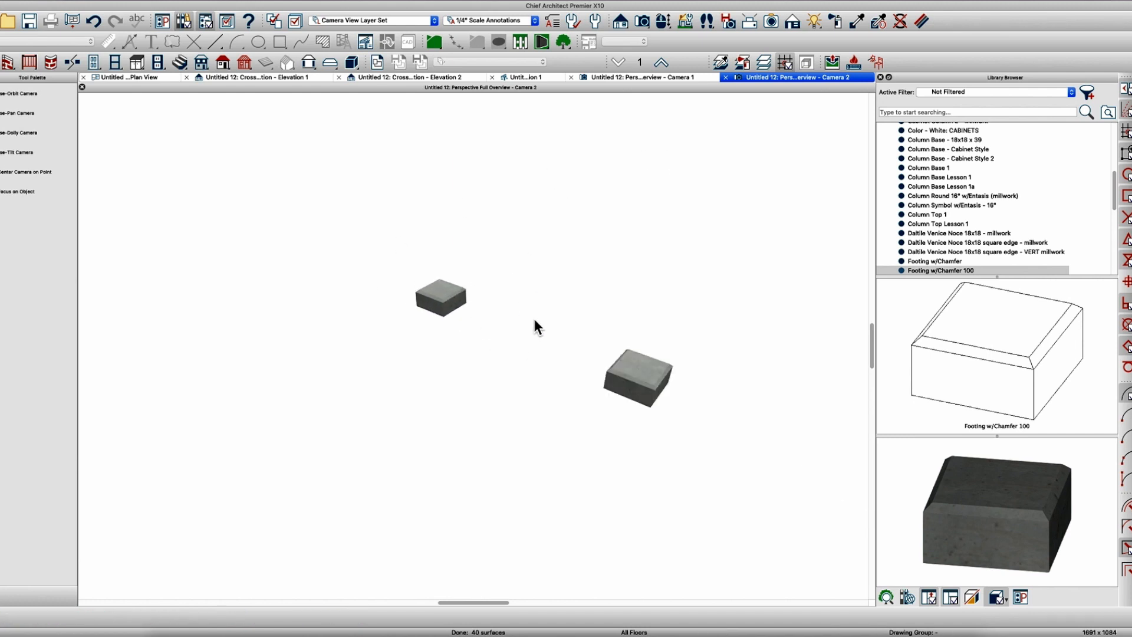
- Stretch the placed footing symbol in the plan to 3' wide and 3'-1" deep
{"action": "left_click", "coordinate": [136, 82]}
{"action": "scroll", "coordinate": [601, 299], "scroll_direction": "up", "scroll_amount": 5}
{"action": "left_click", "coordinate": [600, 299]}
{"action": "left_click_drag", "start_coordinate": [635, 304], "coordinate": [694, 305]}
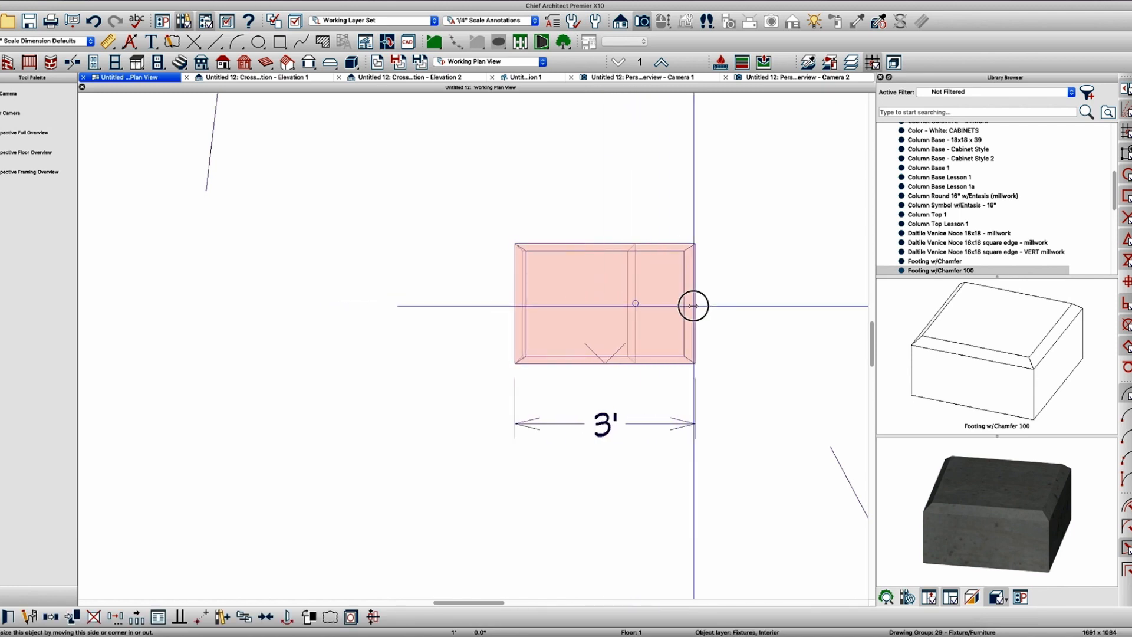
{"action": "left_click_drag", "start_coordinate": [605, 245], "coordinate": [600, 178]}
{"action": "key", "text": "Escape"}
{"action": "left_click", "coordinate": [599, 184]}
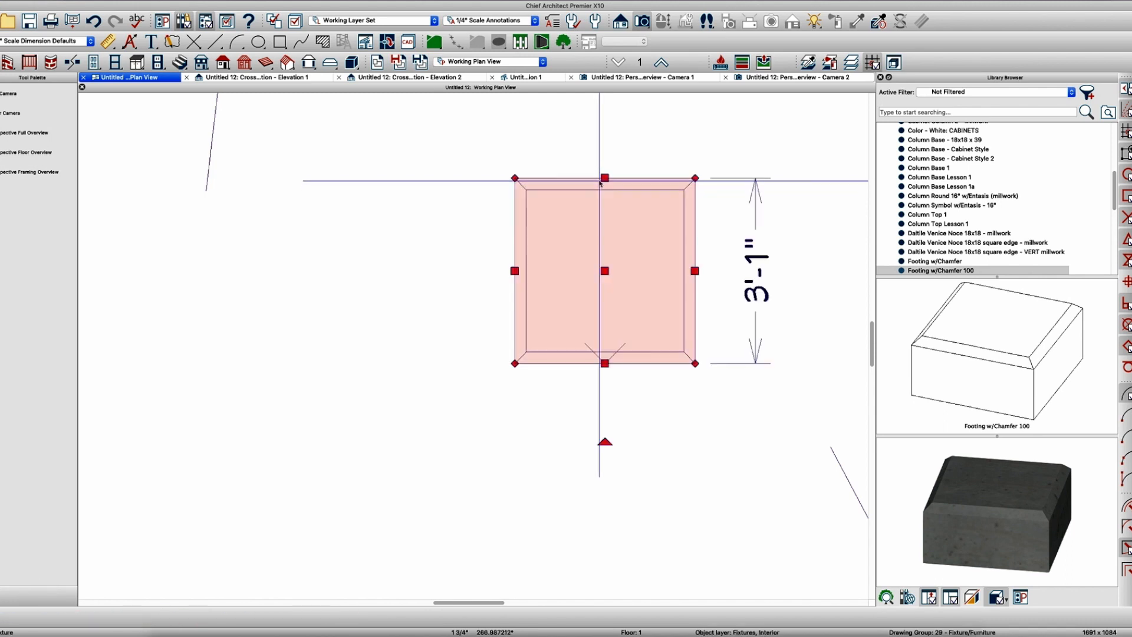
{"action": "mouse_move", "coordinate": [601, 178]}
{"action": "left_mouse_down"}
{"action": "mouse_move", "coordinate": [602, 209]}
{"action": "mouse_move", "coordinate": [604, 186]}
{"action": "left_mouse_up"}
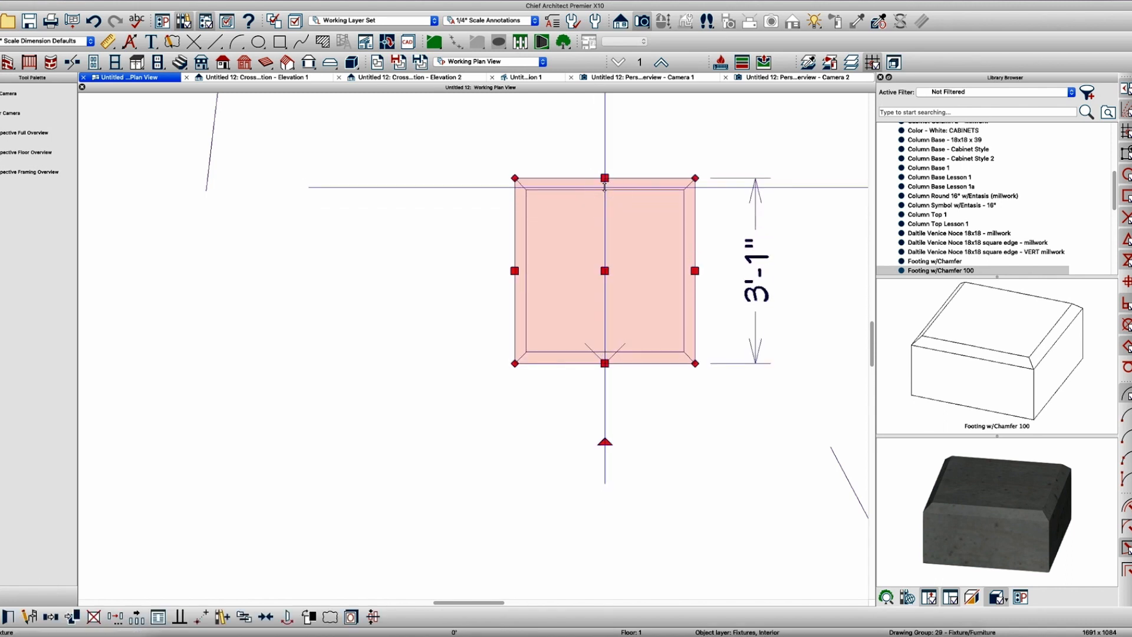
{"action": "scroll", "coordinate": [550, 291], "scroll_direction": "down", "scroll_amount": 2}
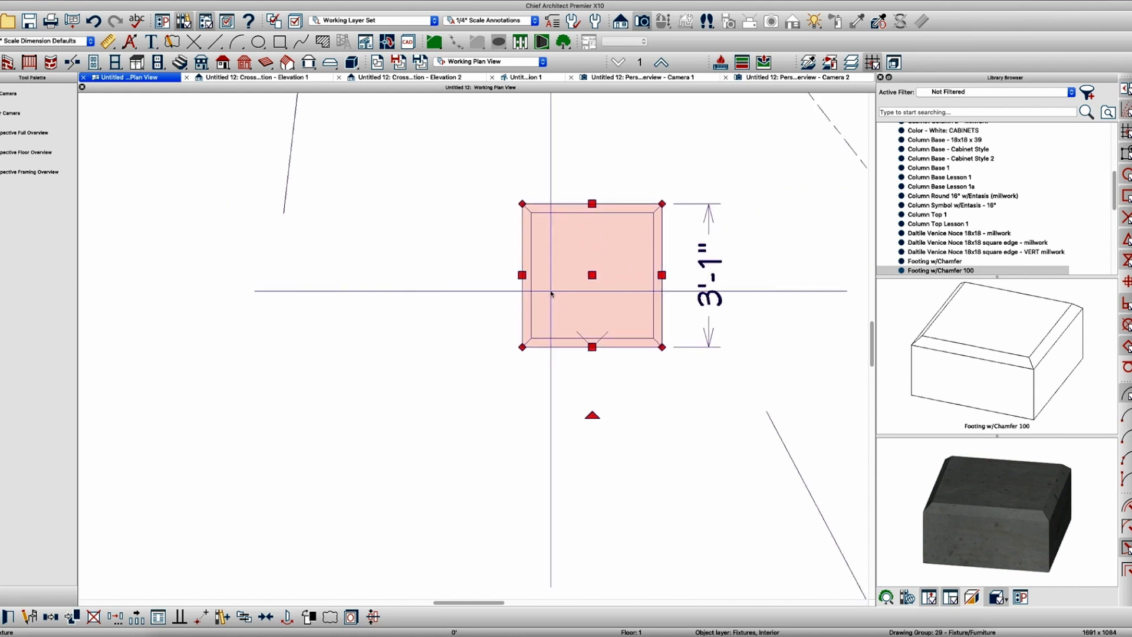
- Inspect the chamfered edges of the stretched footing symbol in the Camera 2 perspective view
{"action": "left_click", "coordinate": [793, 79]}
{"action": "left_click_drag", "start_coordinate": [616, 390], "coordinate": [264, 305]}
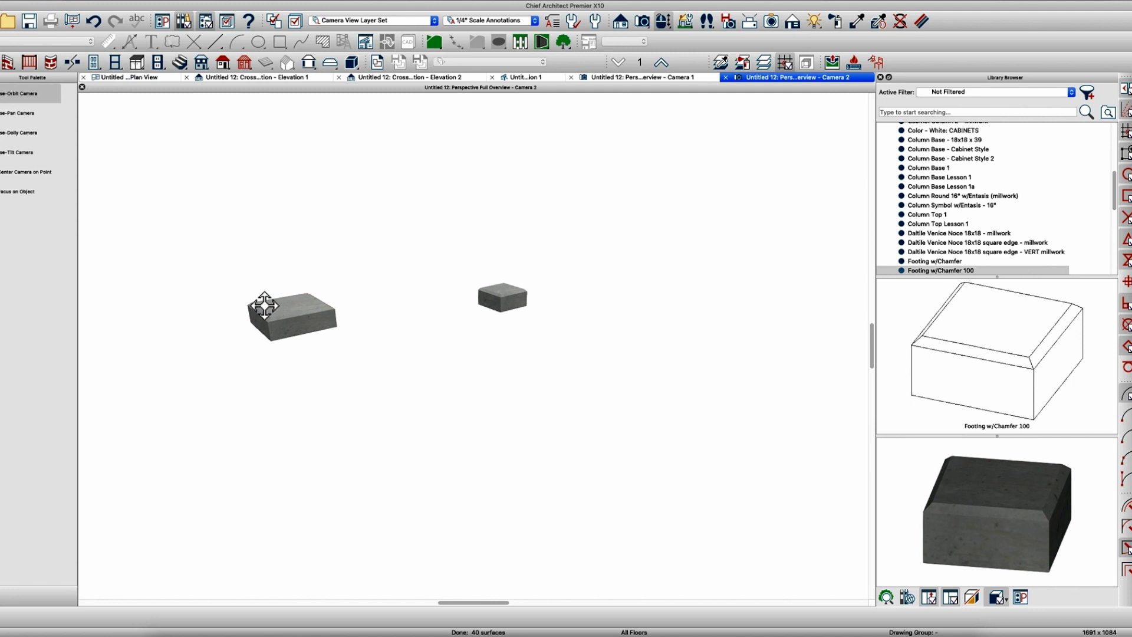
{"action": "scroll", "coordinate": [264, 306], "scroll_direction": "up", "scroll_amount": 5}
{"action": "left_click_drag", "start_coordinate": [298, 335], "coordinate": [589, 358]}
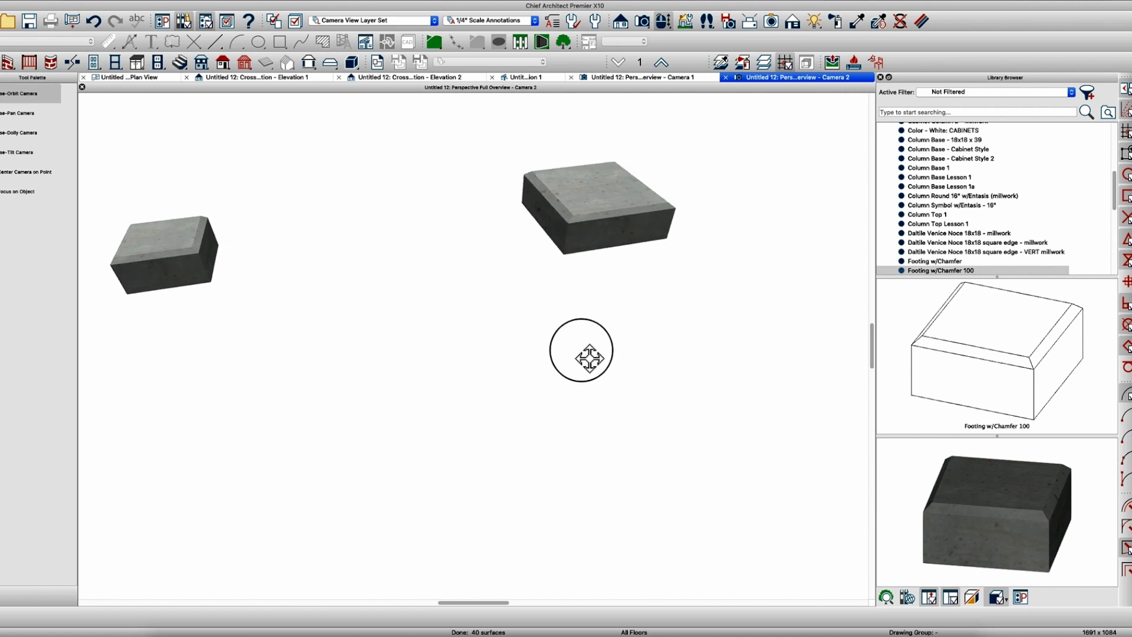
{"action": "scroll", "coordinate": [607, 224], "scroll_direction": "up", "scroll_amount": 5}
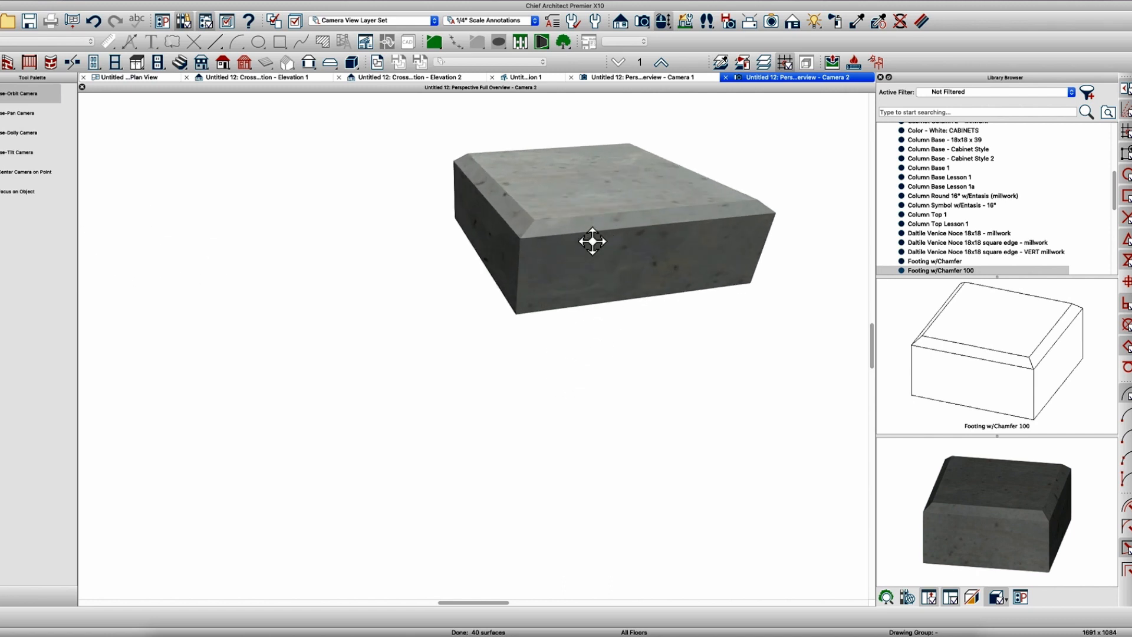
{"action": "scroll", "coordinate": [593, 241], "scroll_direction": "down", "scroll_amount": 8}
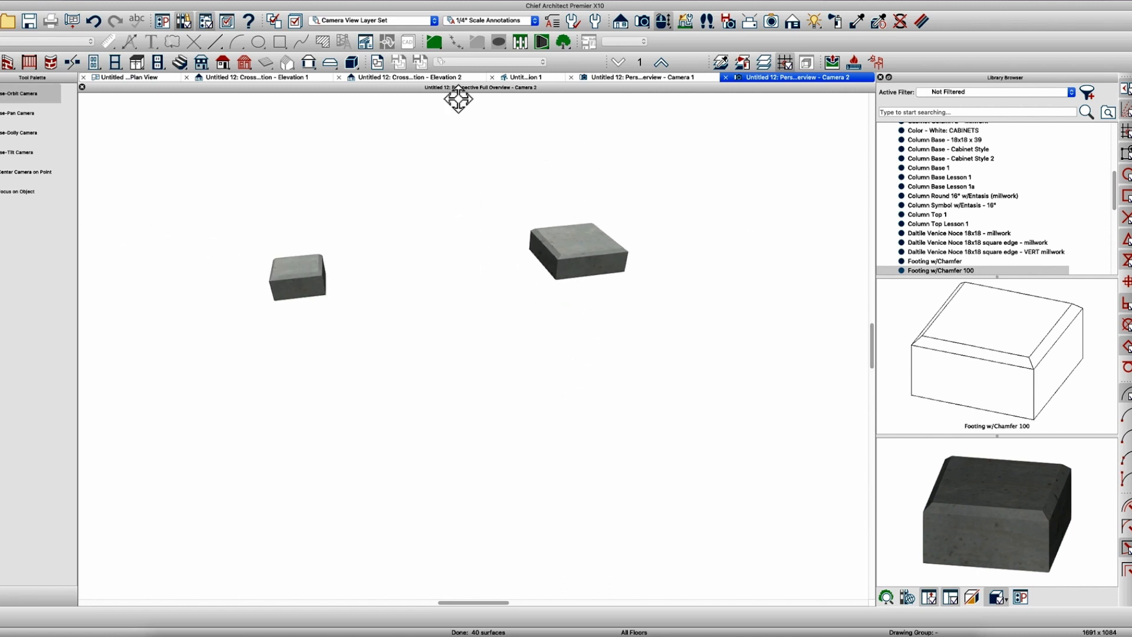
- Move the stretched footing symbol to the empty area northeast of the cameras in the plan
{"action": "left_click", "coordinate": [140, 77]}
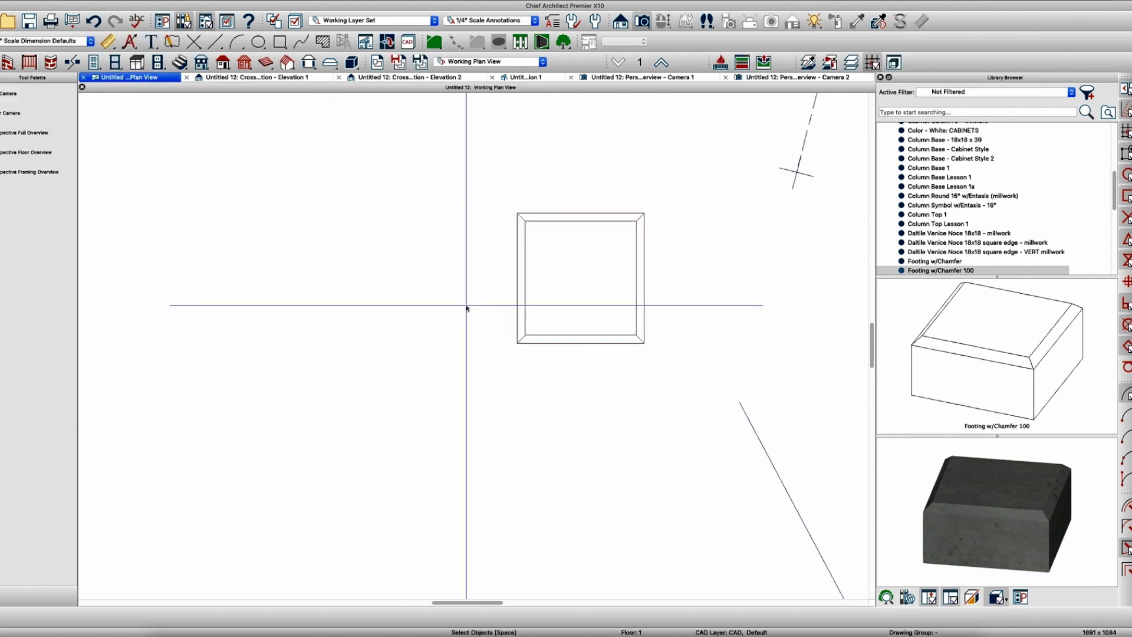
{"action": "scroll", "coordinate": [544, 316], "scroll_direction": "down", "scroll_amount": 5}
{"action": "left_click", "coordinate": [544, 314]}
{"action": "left_click_drag", "start_coordinate": [543, 311], "coordinate": [779, 171]}
{"action": "scroll", "coordinate": [582, 270], "scroll_direction": "down", "scroll_amount": 4}
{"action": "scroll", "coordinate": [678, 228], "scroll_direction": "up", "scroll_amount": 4}
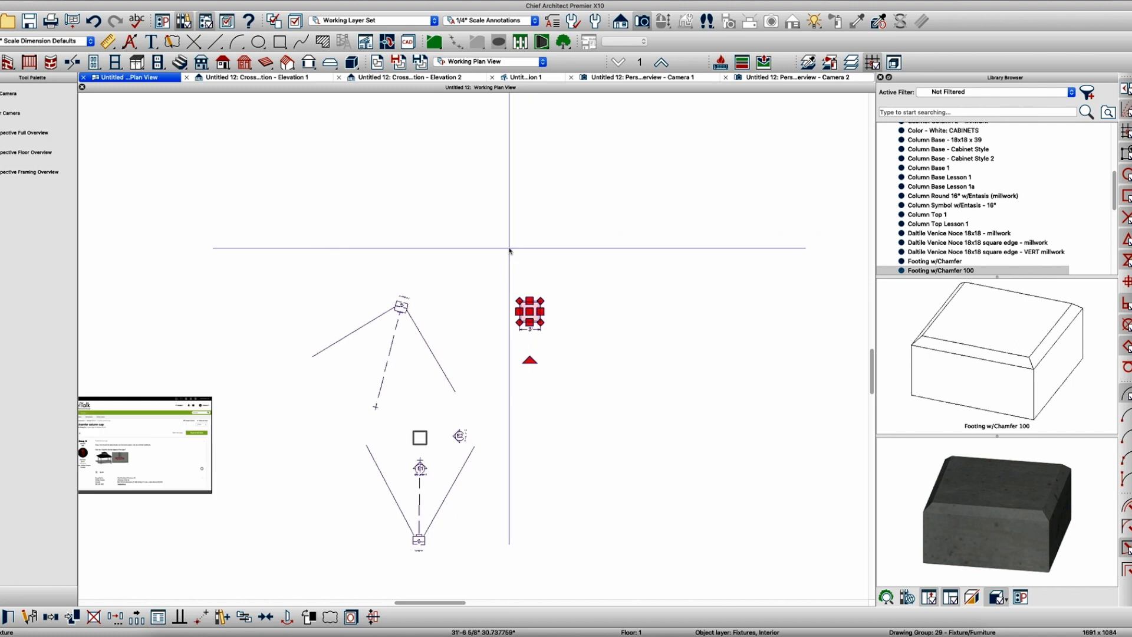
- Draw a rectangular polyline solid around the moved footing symbol in the plan, 4" thick with its elevation referenced From Floor
{"action": "left_click", "coordinate": [460, 237]}
{"action": "left_click_drag", "start_coordinate": [460, 237], "coordinate": [651, 390]}
{"action": "double_click", "coordinate": [548, 386]}
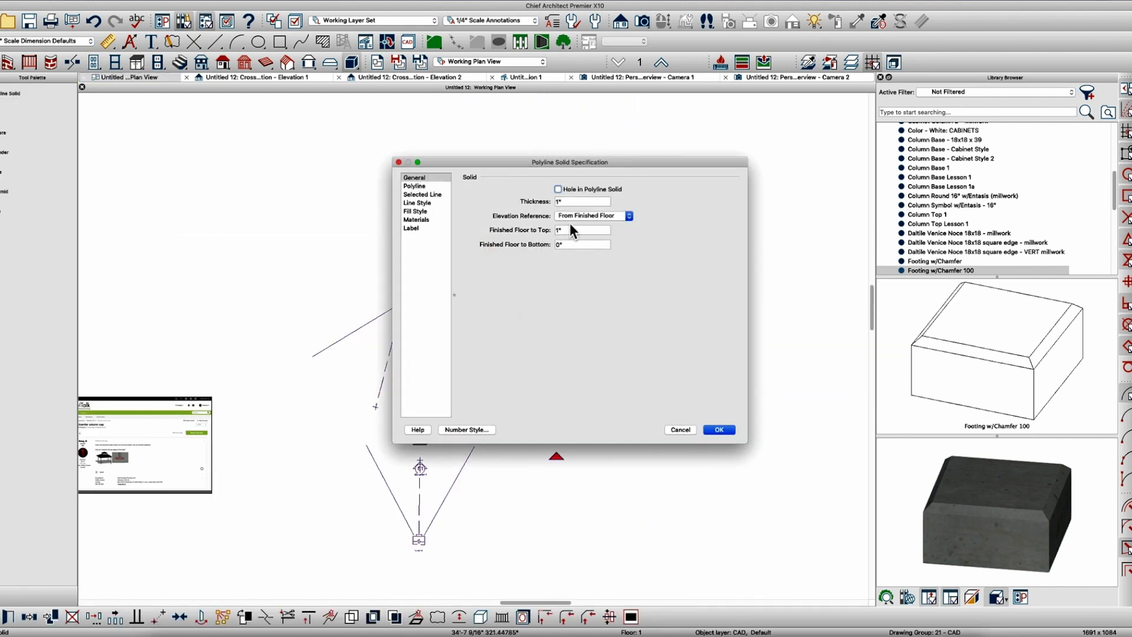
{"action": "left_click", "coordinate": [586, 220]}
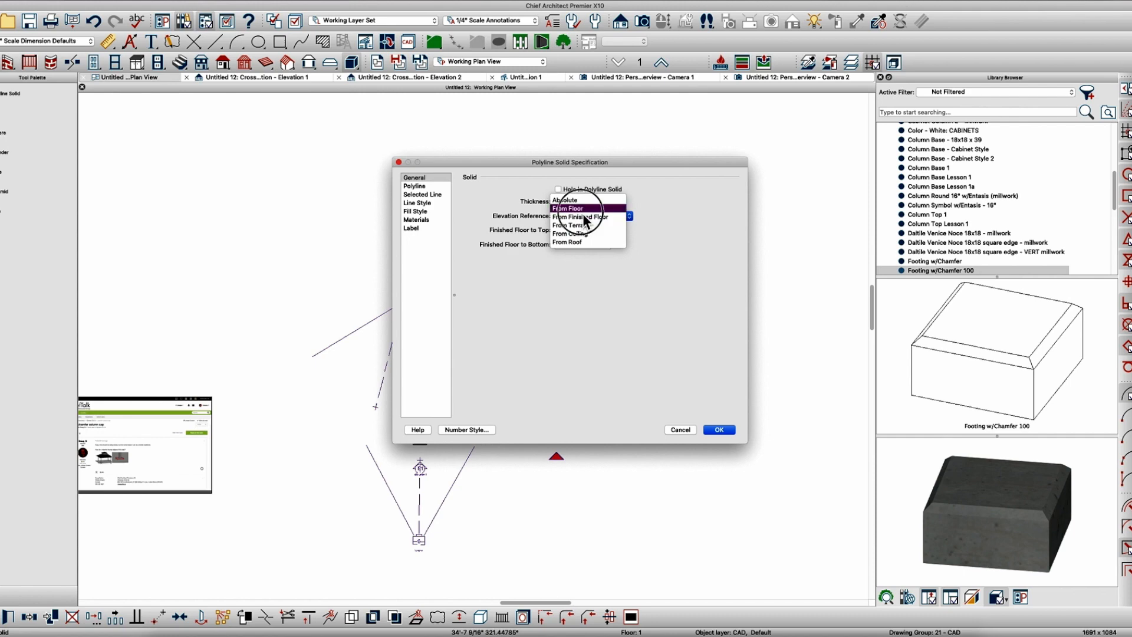
{"action": "left_click", "coordinate": [583, 216]}
{"action": "left_click_drag", "start_coordinate": [579, 202], "coordinate": [524, 194]}
{"action": "type", "text": "4"}
{"action": "key", "text": "Tab"}
{"action": "key", "text": "Tab"}
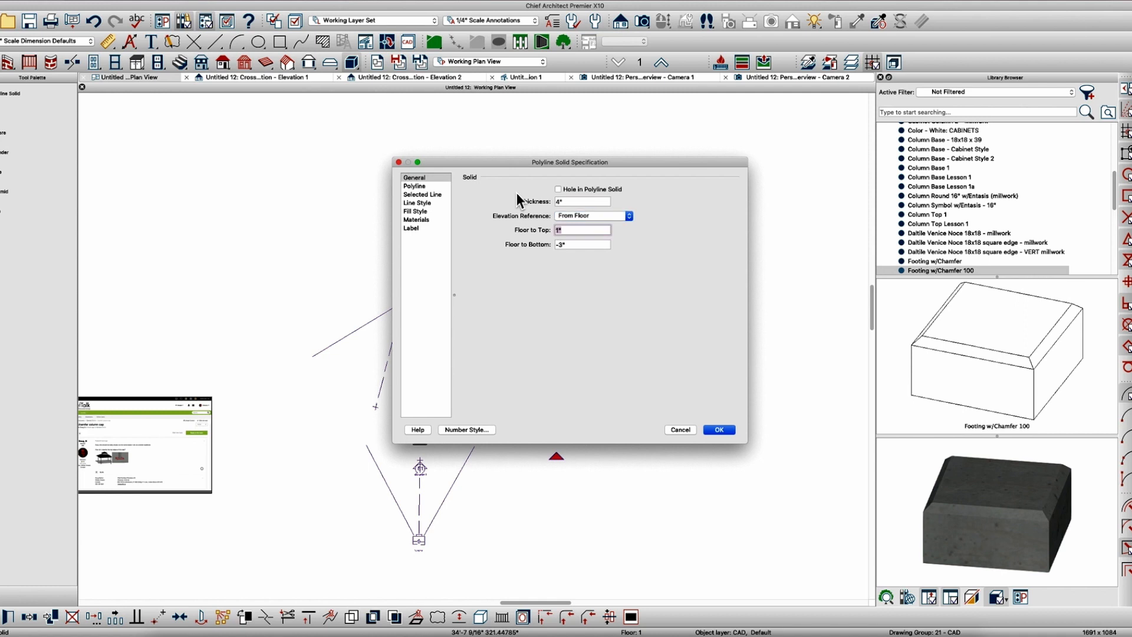
{"action": "key", "text": "Return"}
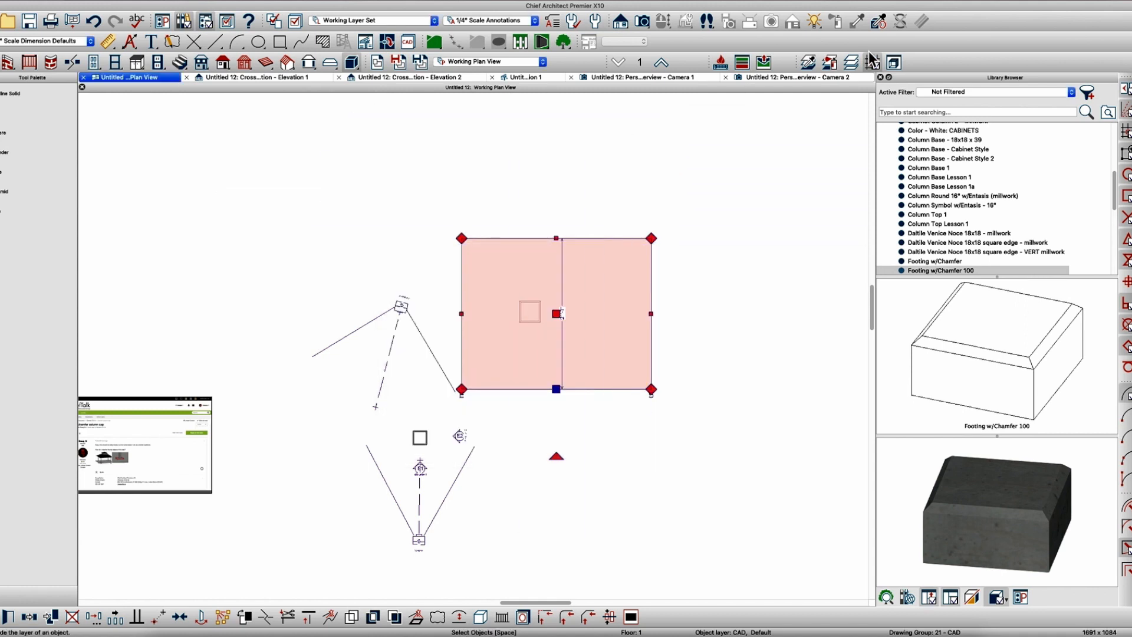
- Examine the new slab around the footing symbol in the Camera 2 perspective view
{"action": "left_click", "coordinate": [777, 78]}
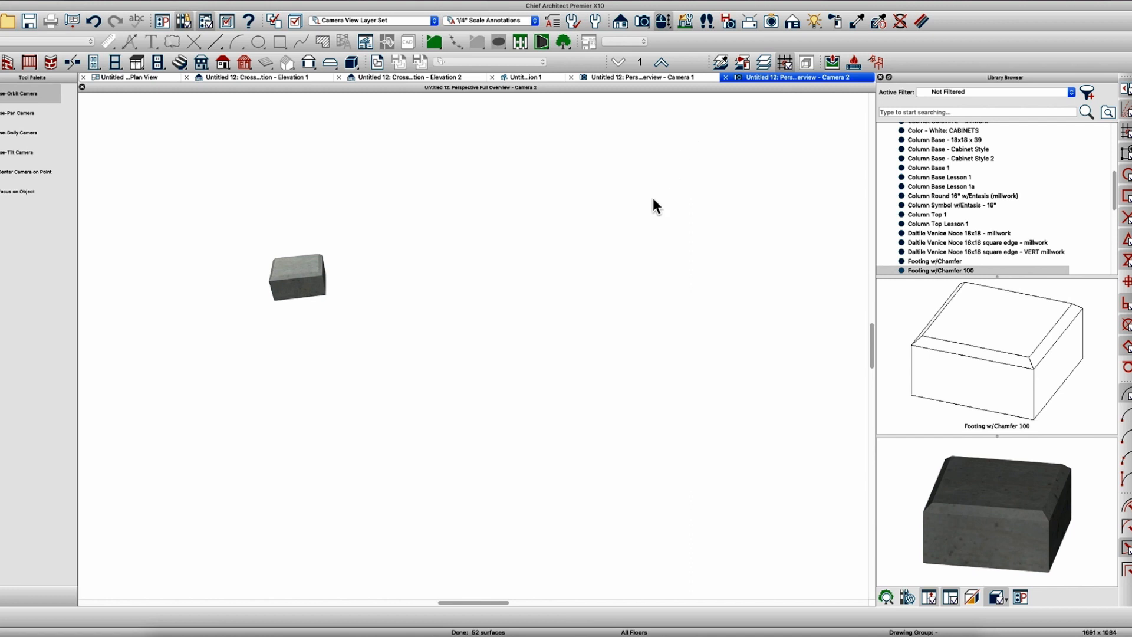
{"action": "scroll", "coordinate": [497, 327], "scroll_direction": "down", "scroll_amount": 3}
{"action": "scroll", "coordinate": [589, 334], "scroll_direction": "down", "scroll_amount": 1}
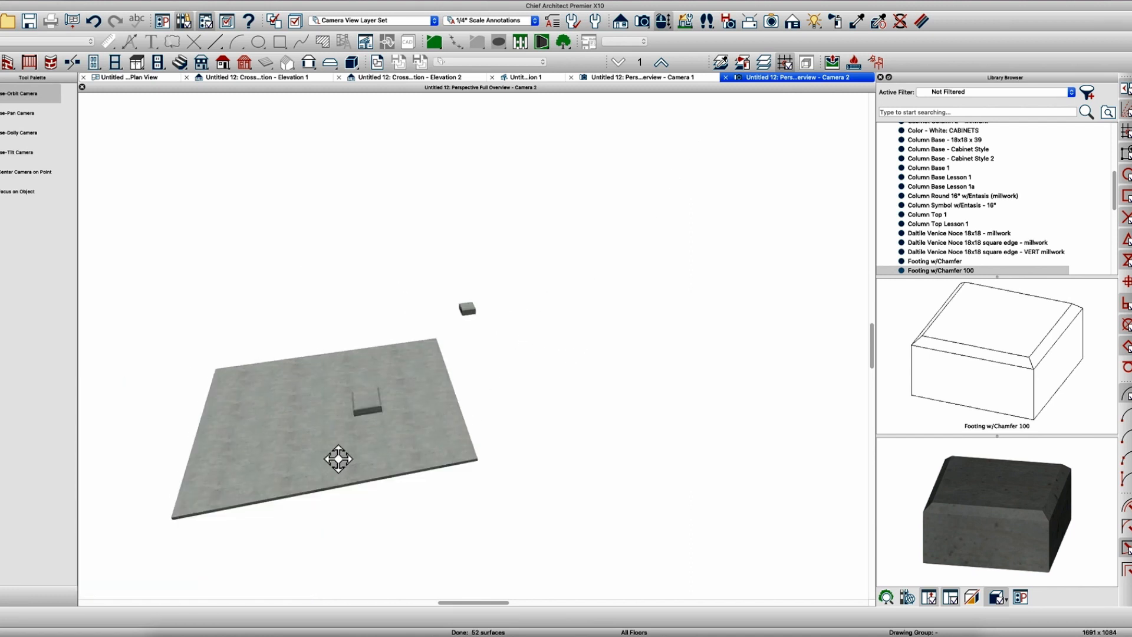
- Set the elevation reference of the footing symbol within the slab to From Floor and its floor-to-top height to 3"
{"action": "scroll", "coordinate": [353, 424], "scroll_direction": "up", "scroll_amount": 3}
{"action": "key", "text": "space"}
{"action": "left_click", "coordinate": [425, 313]}
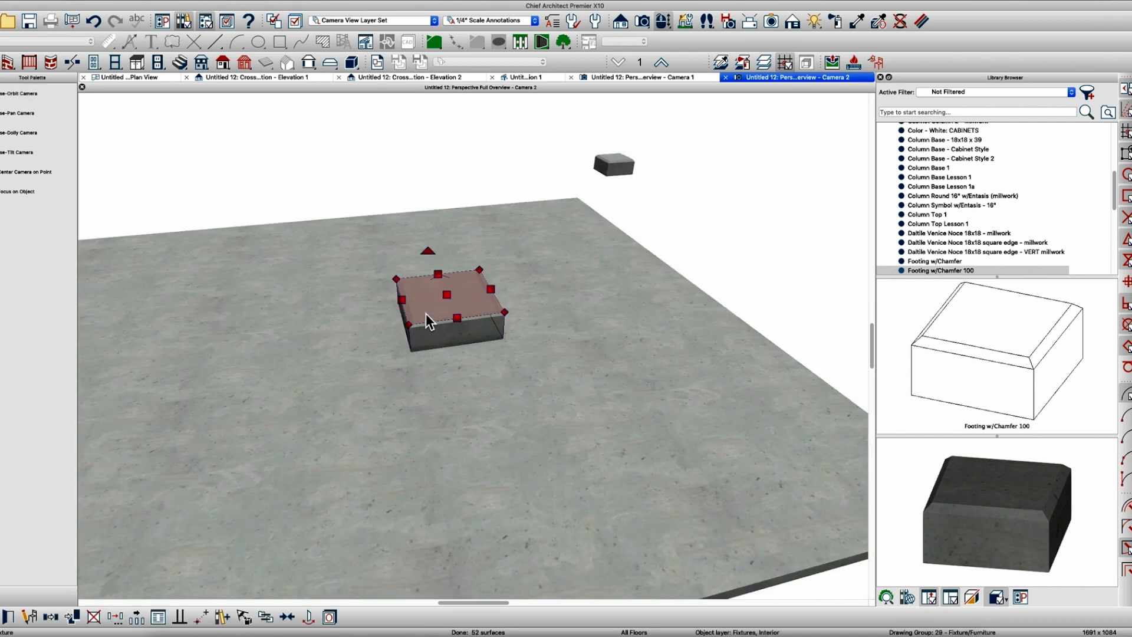
{"action": "double_click", "coordinate": [425, 313]}
{"action": "key", "text": "Escape"}
{"action": "double_click", "coordinate": [427, 275]}
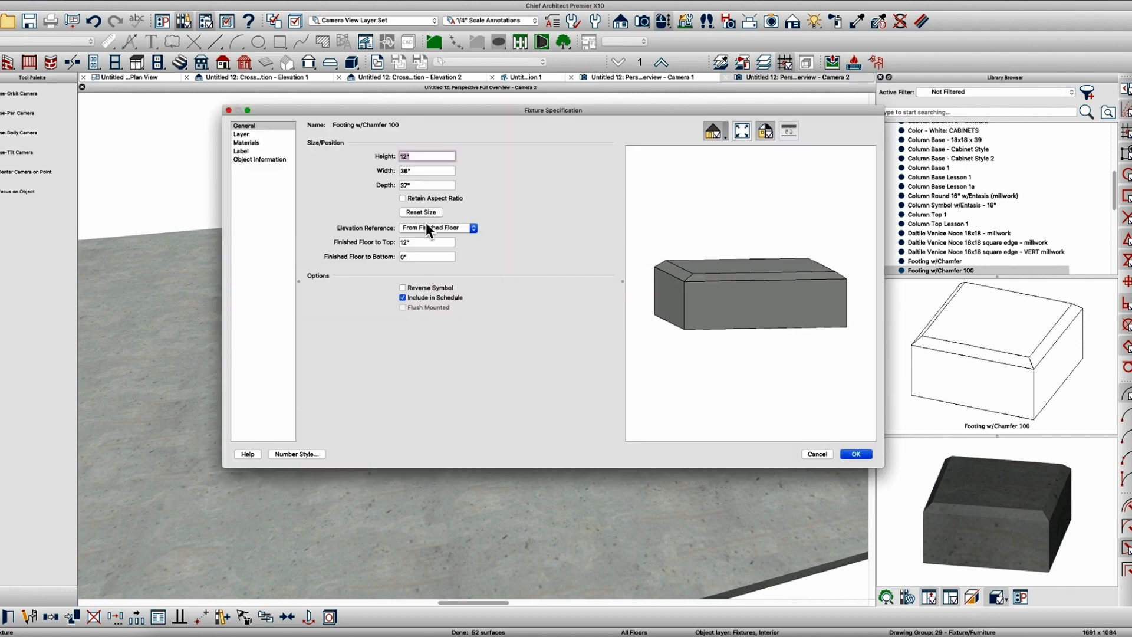
{"action": "left_click", "coordinate": [428, 227]}
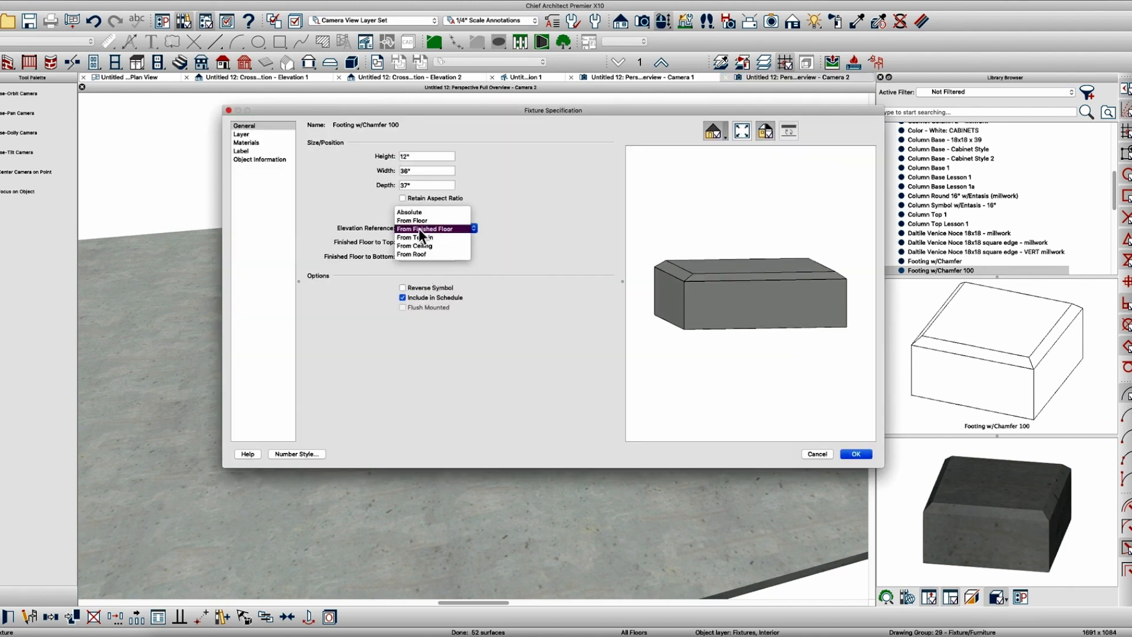
{"action": "left_click", "coordinate": [416, 218]}
{"action": "left_click_drag", "start_coordinate": [424, 241], "coordinate": [350, 230]}
{"action": "type", "text": "3"}
{"action": "key", "text": "Return"}
{"action": "key", "text": "Escape"}
- Inspect how the lowered footing symbol sits in the slab from several angles in the perspective view
{"action": "middle_click_drag", "start_coordinate": [455, 382], "coordinate": [473, 358]}
{"action": "left_click_drag", "start_coordinate": [483, 366], "coordinate": [465, 391]}
{"action": "scroll", "coordinate": [561, 396], "scroll_direction": "down", "scroll_amount": 2}
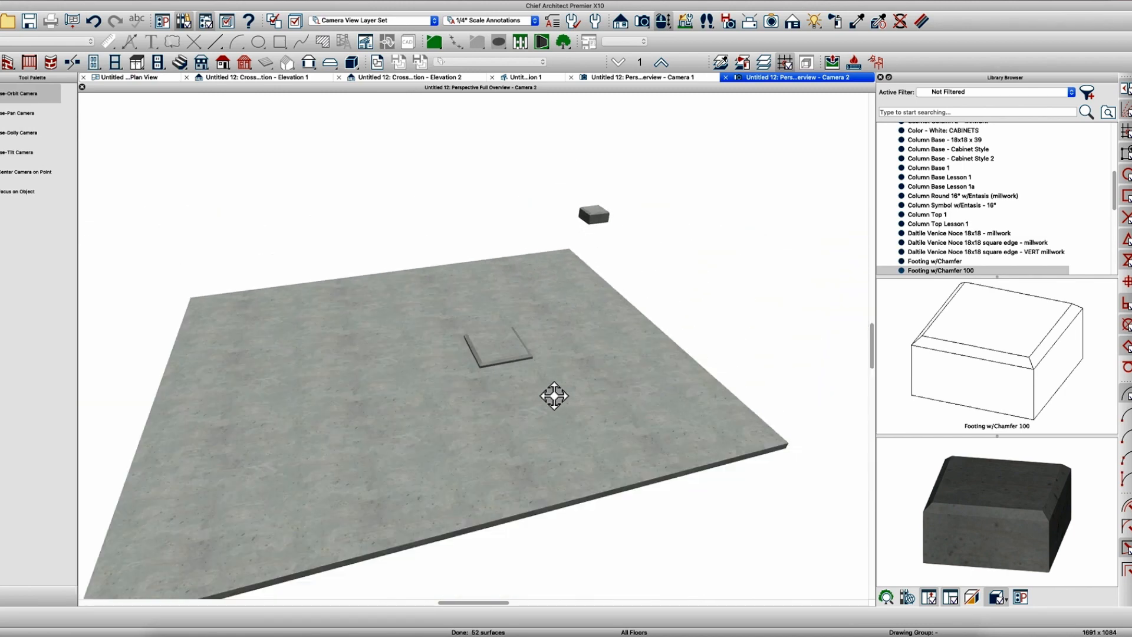
{"action": "left_click_drag", "start_coordinate": [585, 394], "coordinate": [662, 387]}
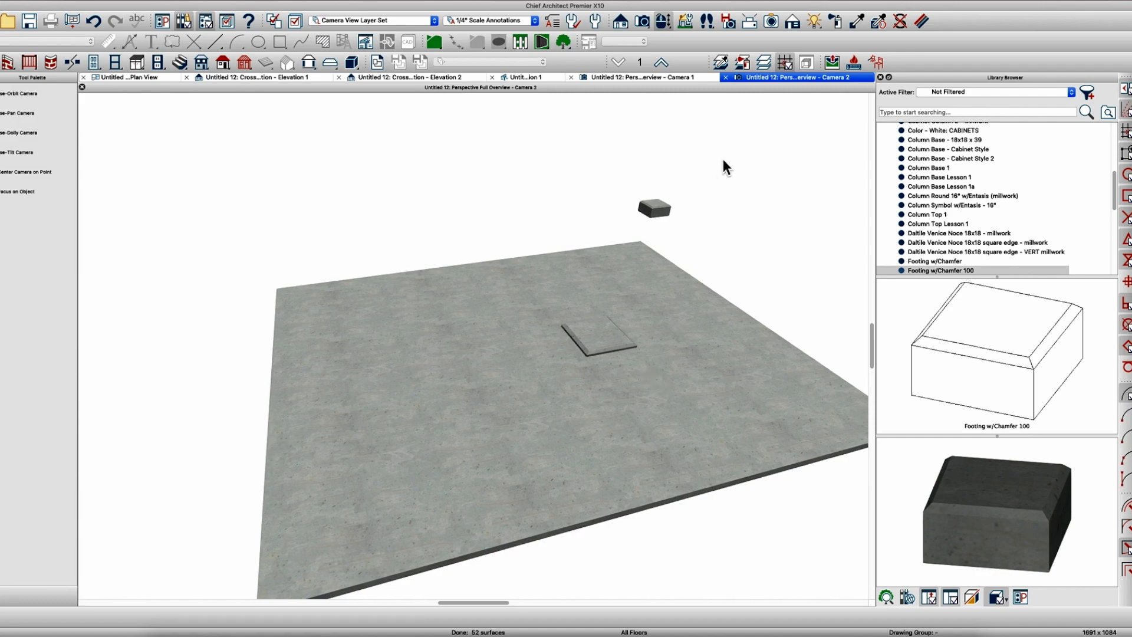